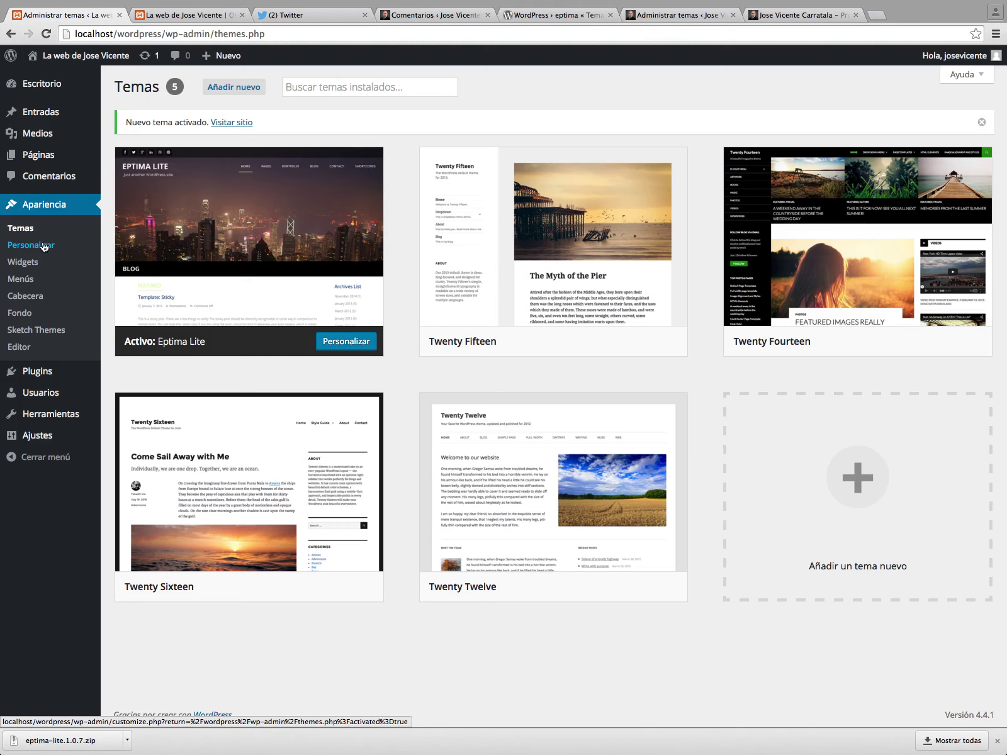
# Open the live Customizer (Personalizar) for the active Eptima Lite theme.
pyautogui.click(44, 245)
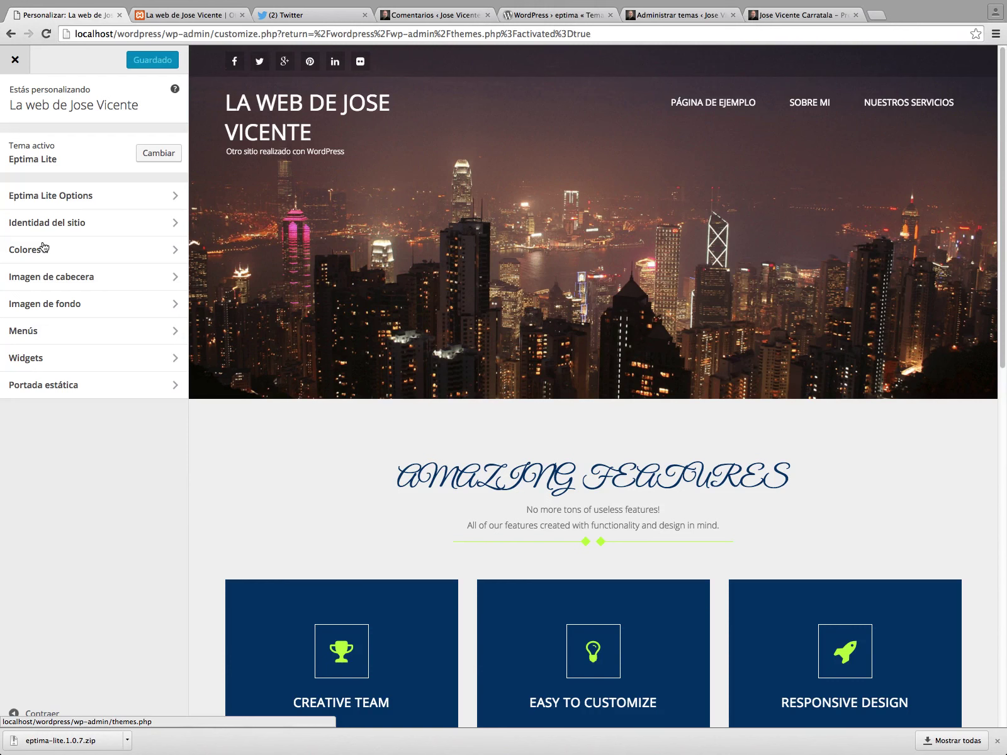
pyautogui.scroll(-1, 208, 154)
pyautogui.scroll(1, 207, 154)
# Check the live site's skyline header and Amazing Features section, then return to the Customizer.
pyautogui.hotkey('ctrl', 'Tab')
pyautogui.scroll(-10, 387, 347)
pyautogui.scroll(3, 403, 336)
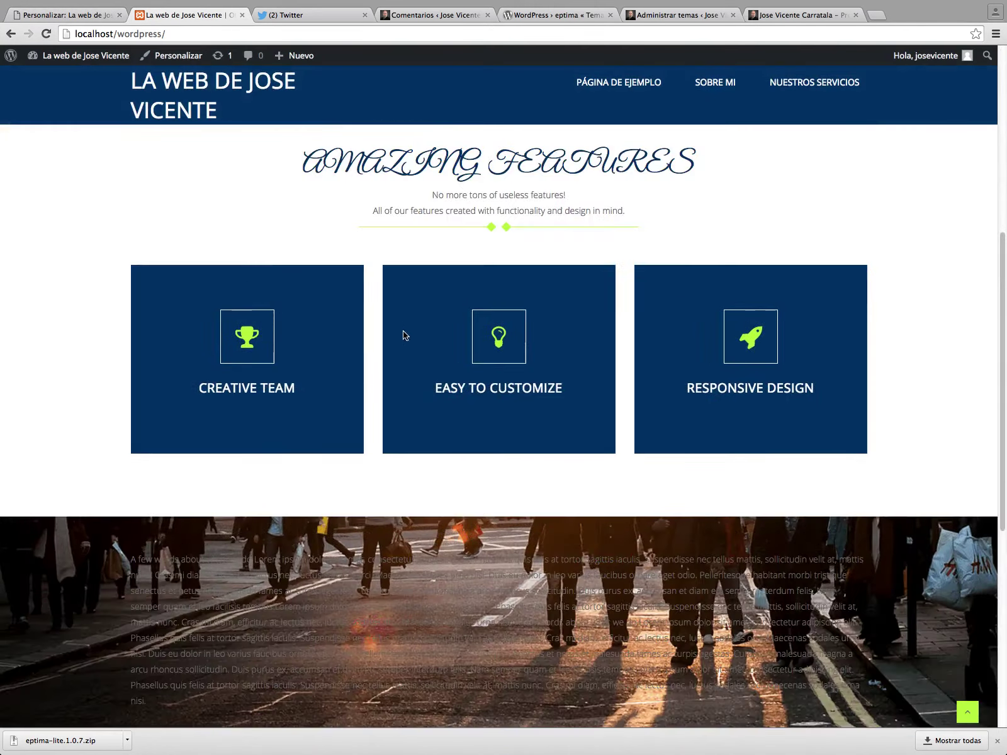
pyautogui.scroll(-7, 416, 347)
pyautogui.scroll(9, 469, 360)
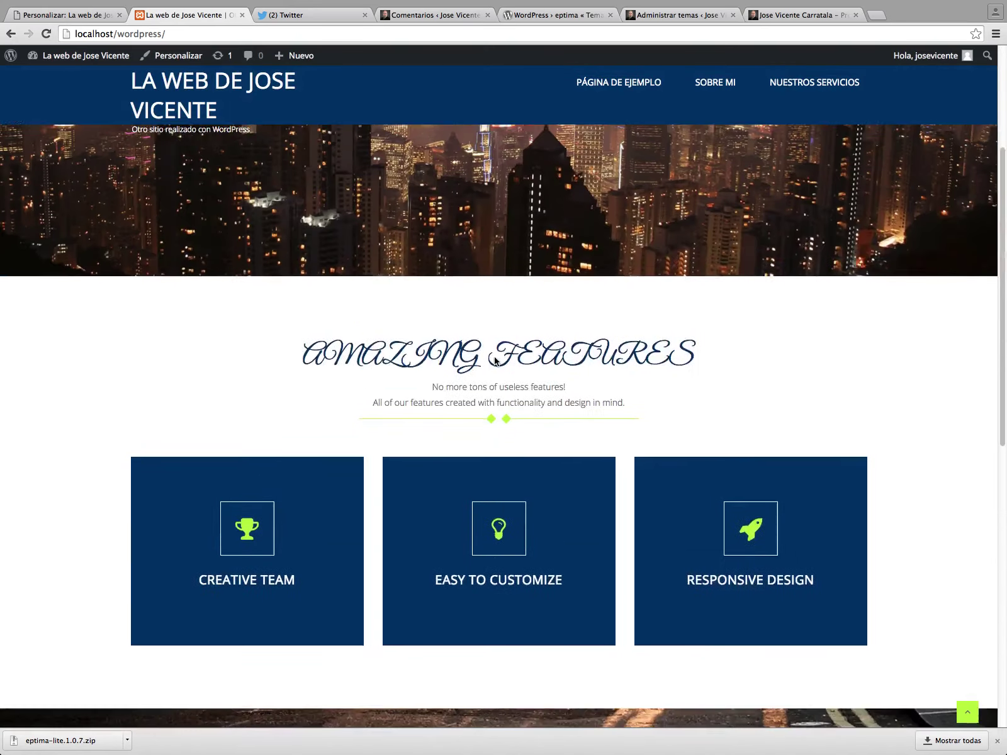
pyautogui.scroll(3, 479, 353)
pyautogui.scroll(-5, 453, 346)
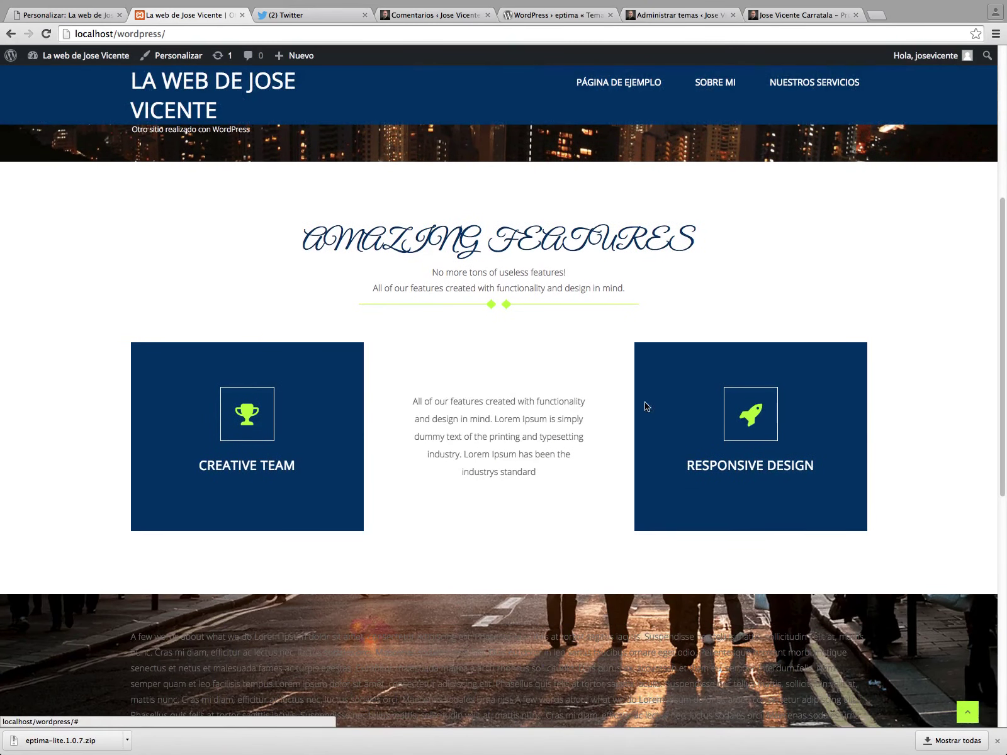
pyautogui.scroll(5, 405, 418)
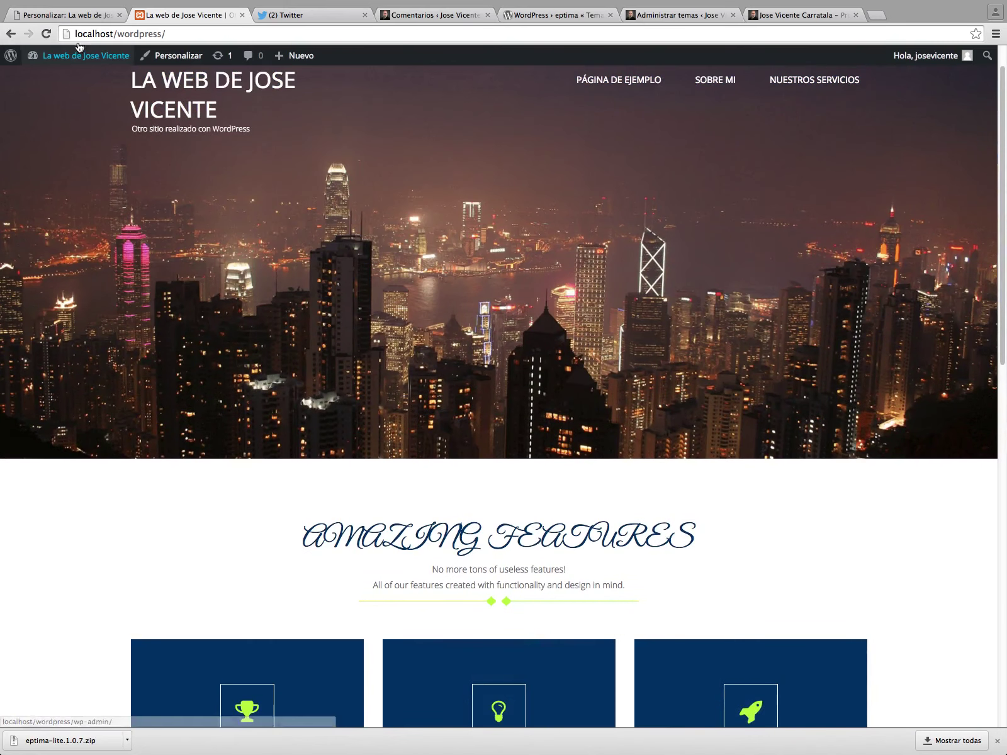
pyautogui.click(66, 15)
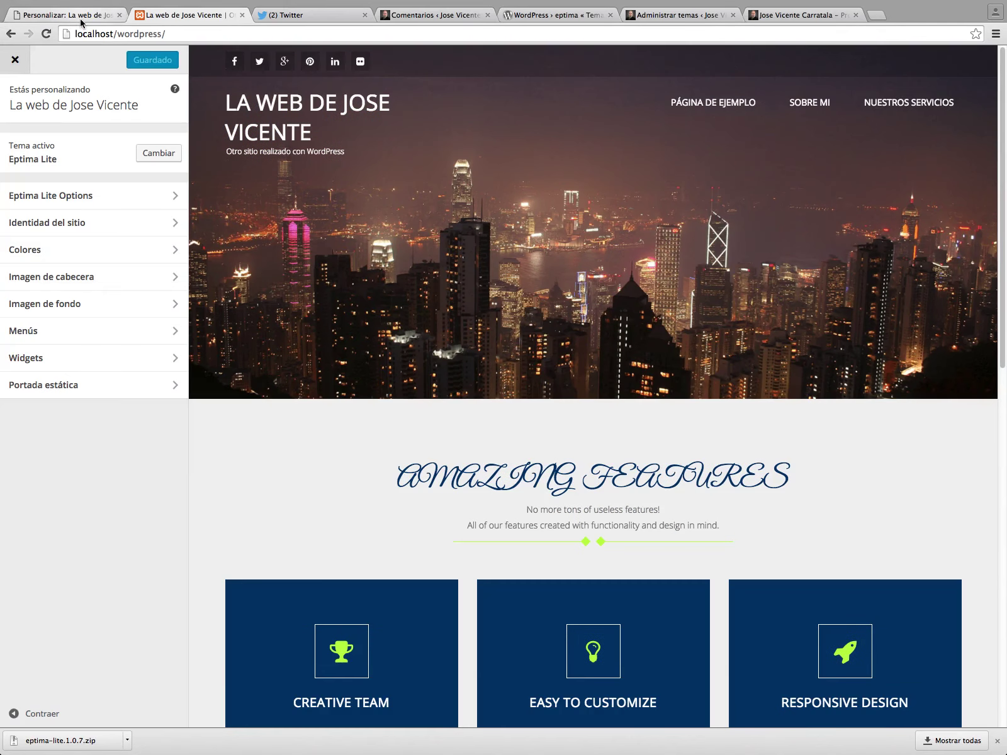
# In Home Featured Box, change the heading to 'Programador, diseñador y formador en Valencia, España'.
pyautogui.click(62, 199)
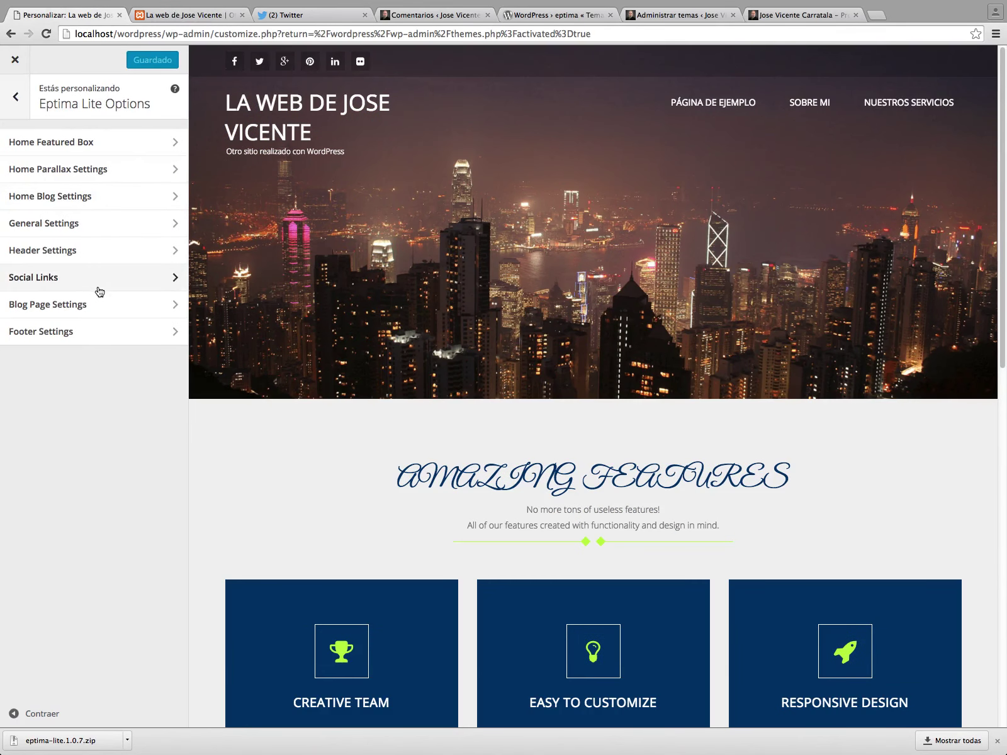
pyautogui.click(56, 145)
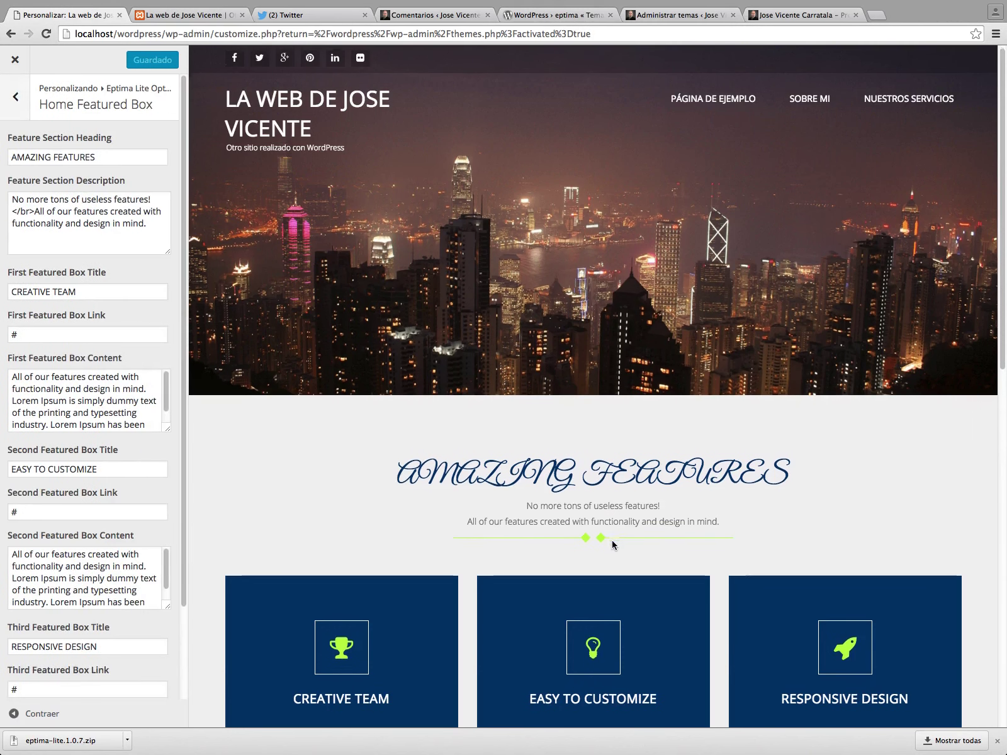
pyautogui.scroll(-5, 497, 546)
pyautogui.scroll(1, 469, 522)
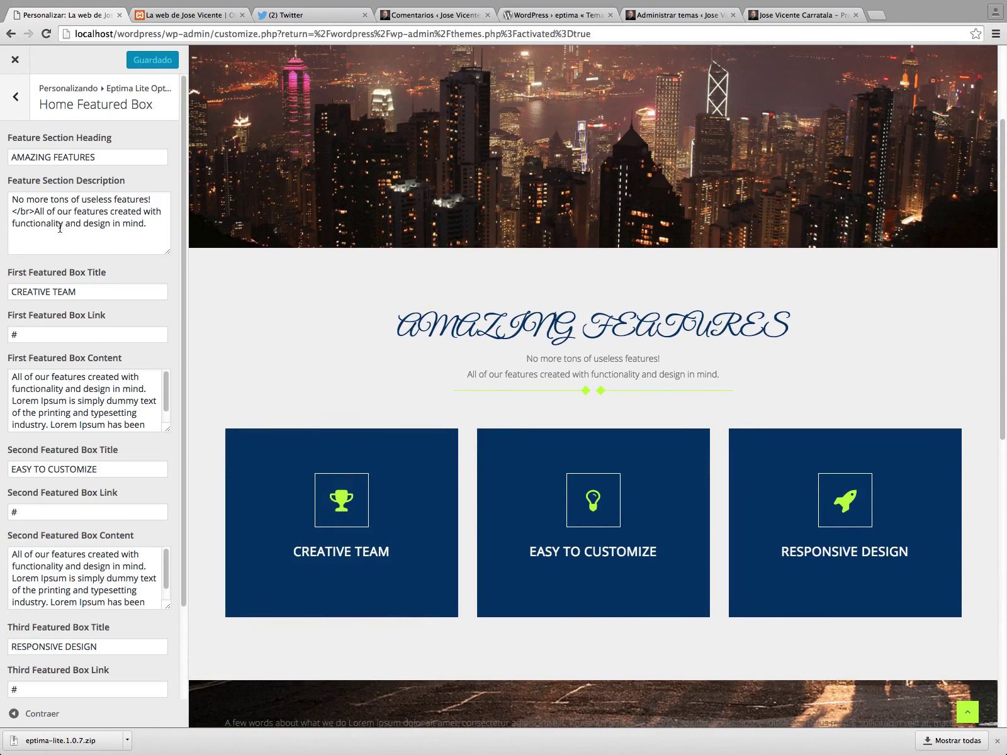
pyautogui.tripleClick(131, 157)
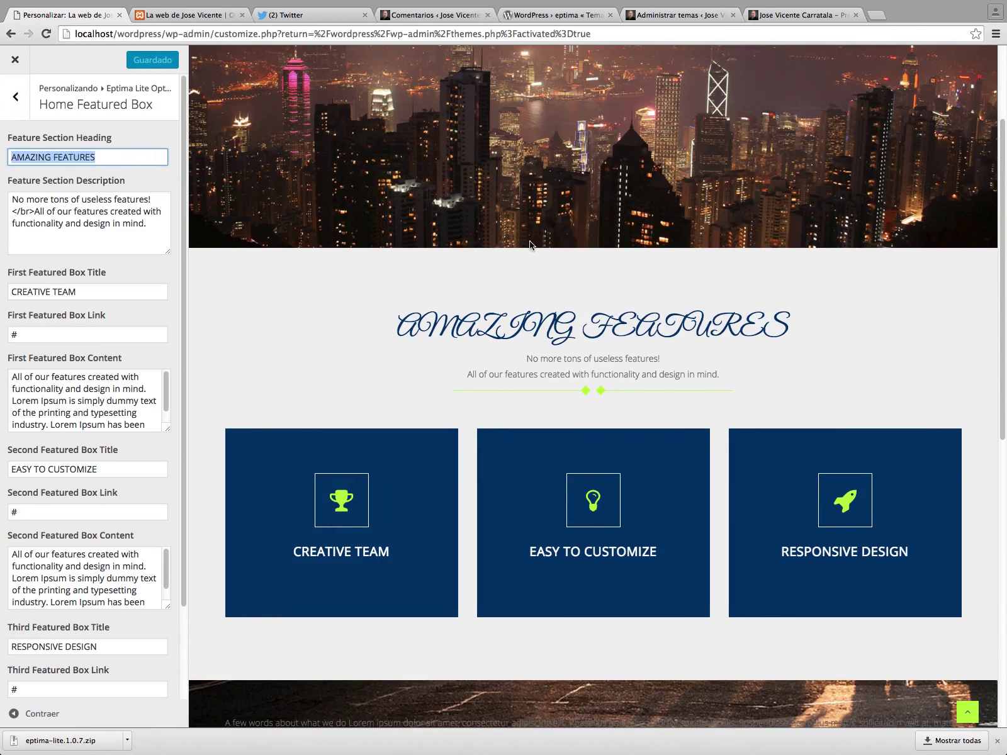
pyautogui.write('Progr')
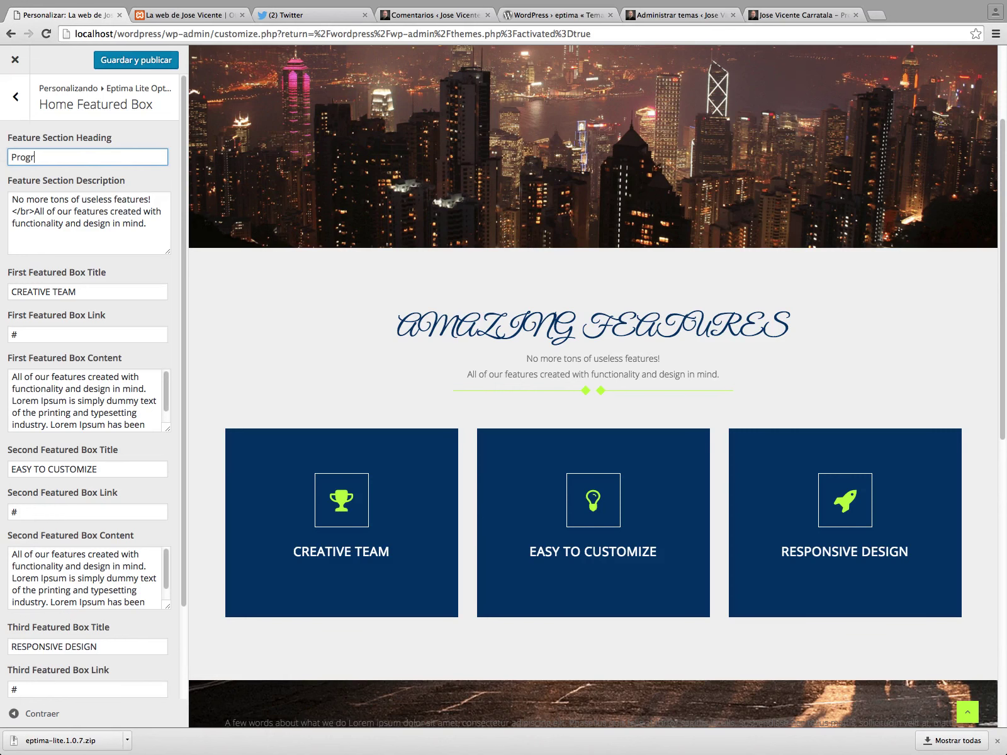
pyautogui.write('amador, di')
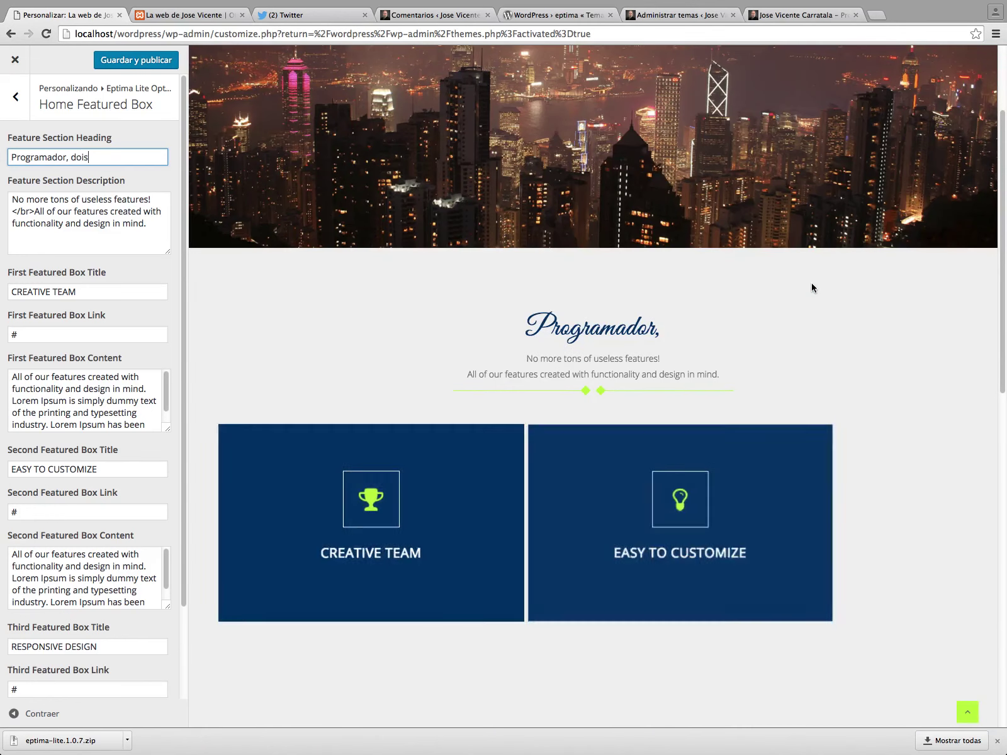
pyautogui.write('señador')
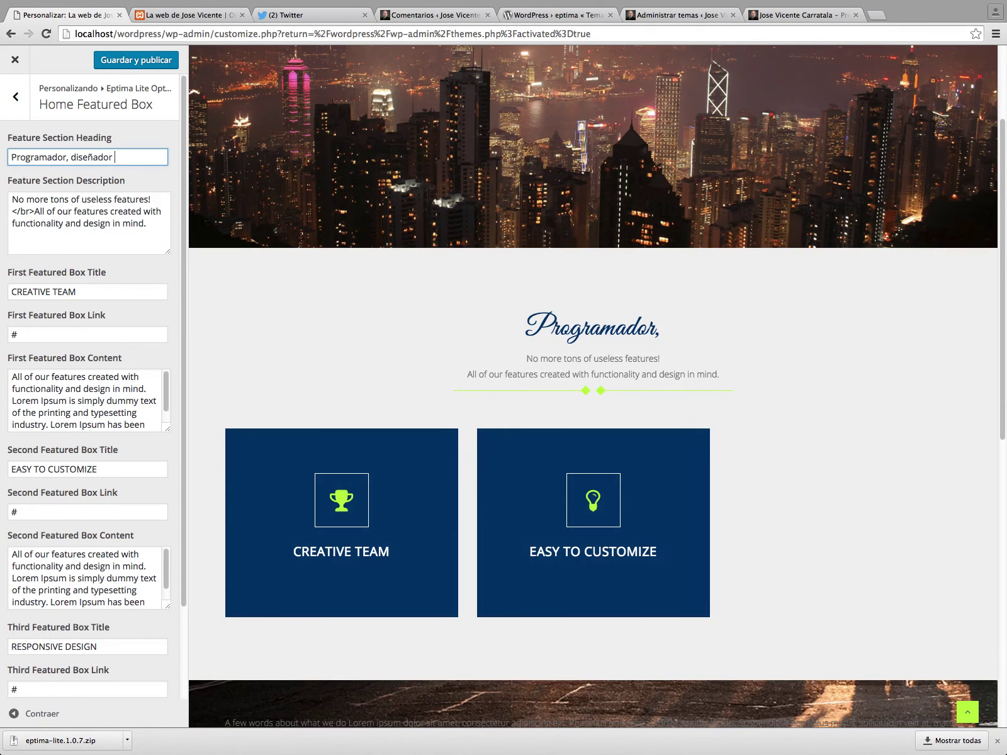
pyautogui.write(' y formador en Valencia, España')
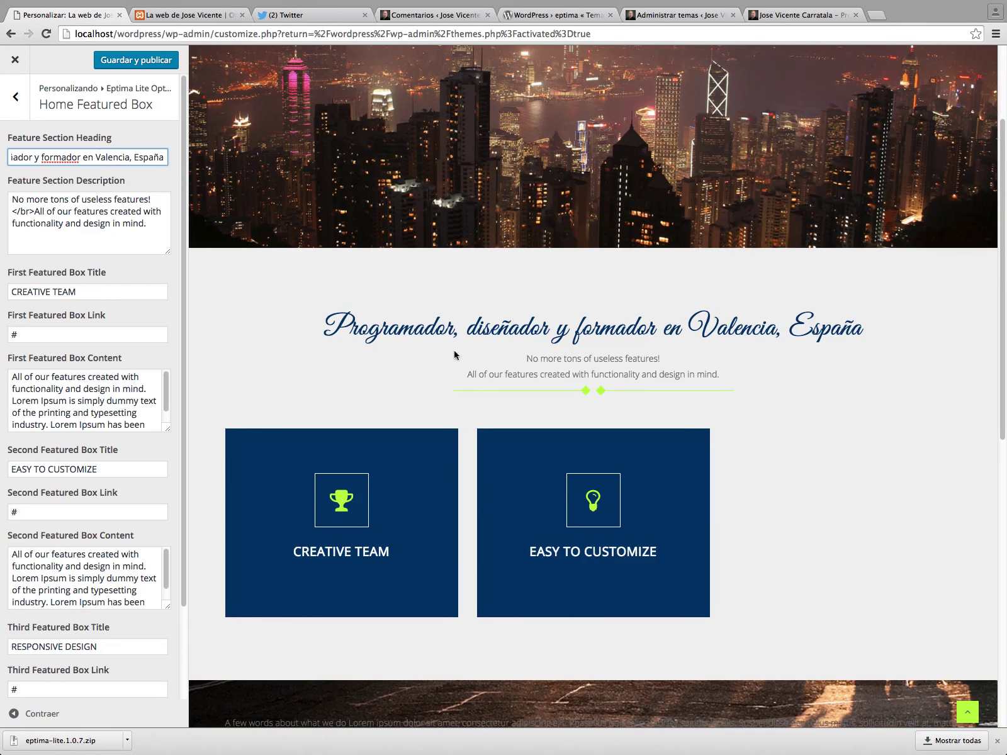
pyautogui.moveTo(151, 231); pyautogui.dragTo(9, 190)
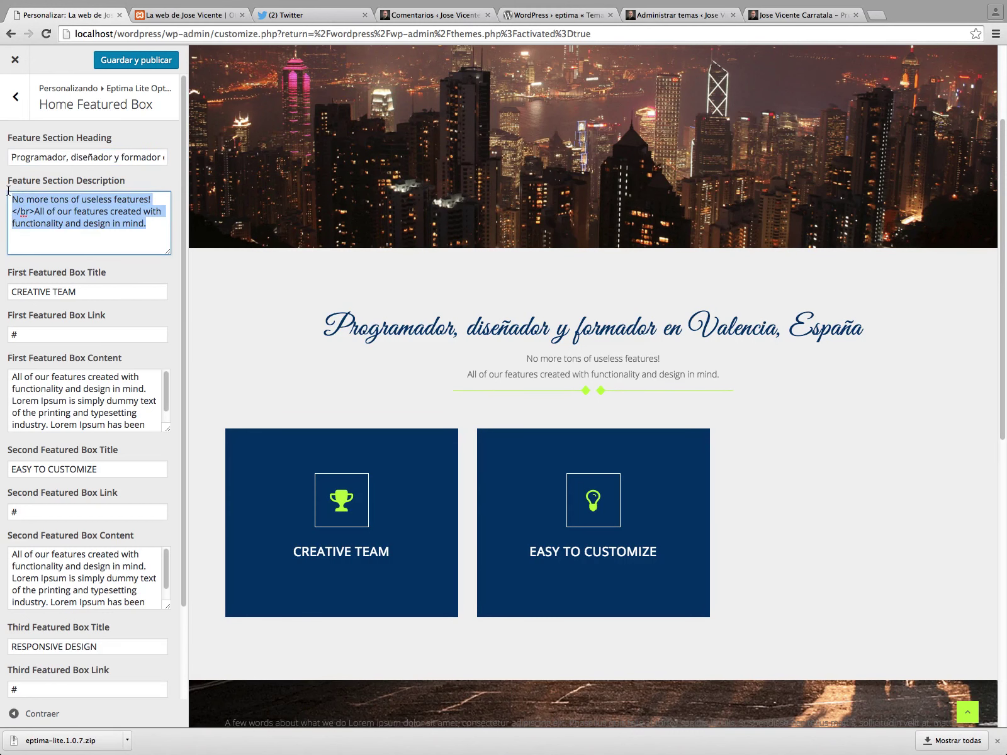
# Type the description 'Bienvenidos a mi pagina, donde podréis encontrar información sobre mis actividades'.
pyautogui.write('Bienvenidos a mi')
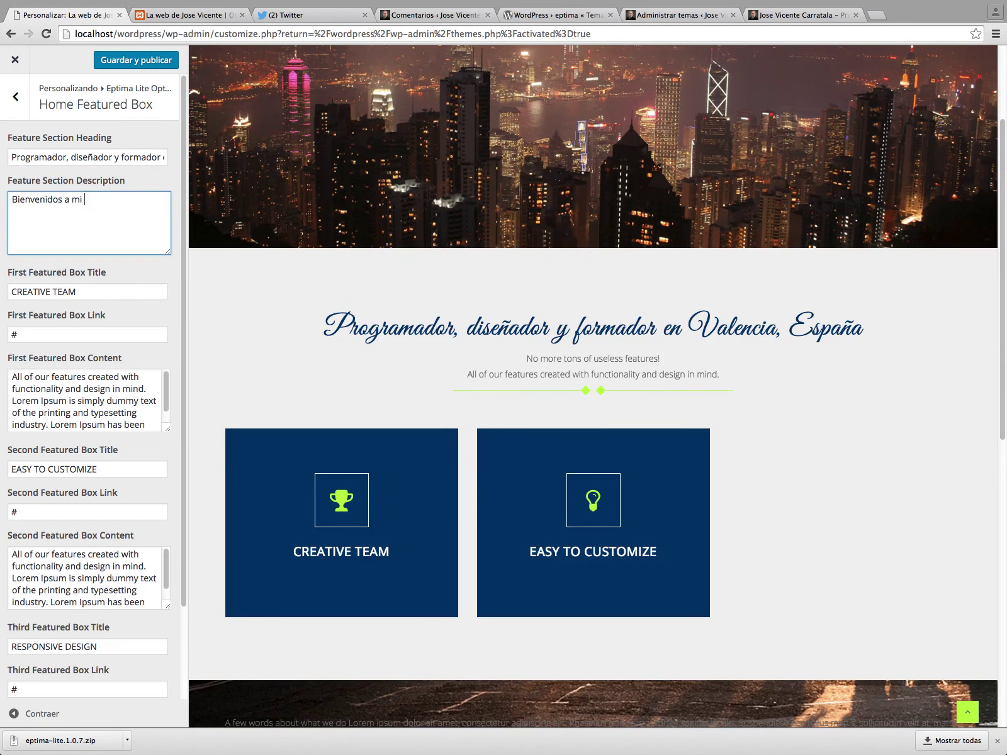
pyautogui.write(' pagina, donde podrçeis')
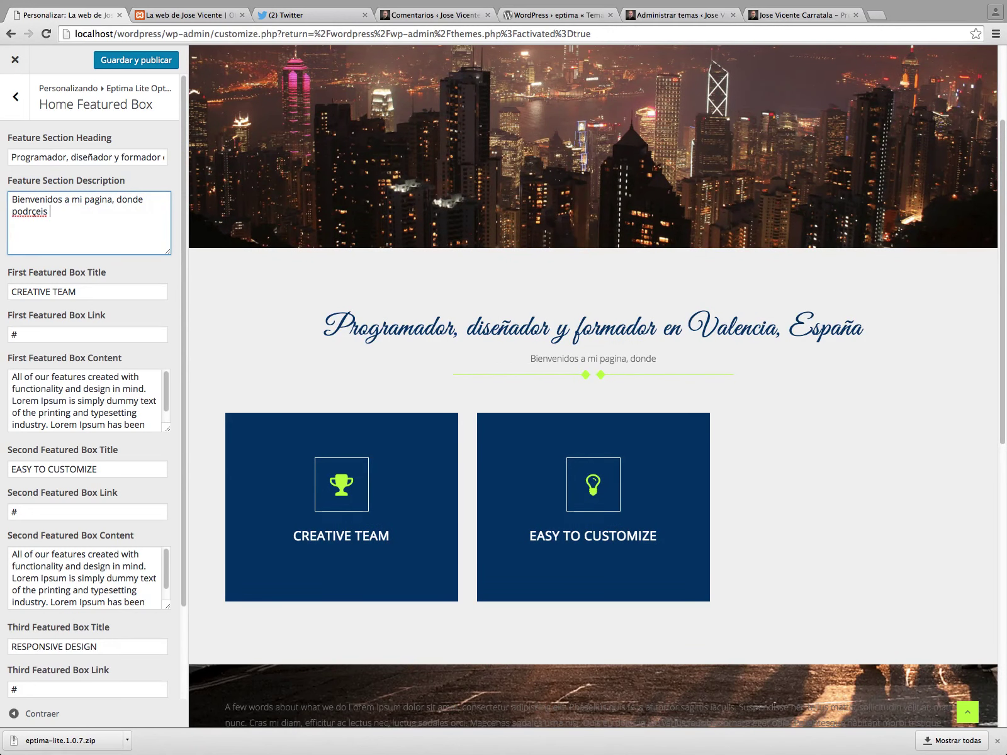
pyautogui.press('BackSpace')
pyautogui.press('BackSpace')
pyautogui.press('BackSpace')
pyautogui.write('éis encontrart f')
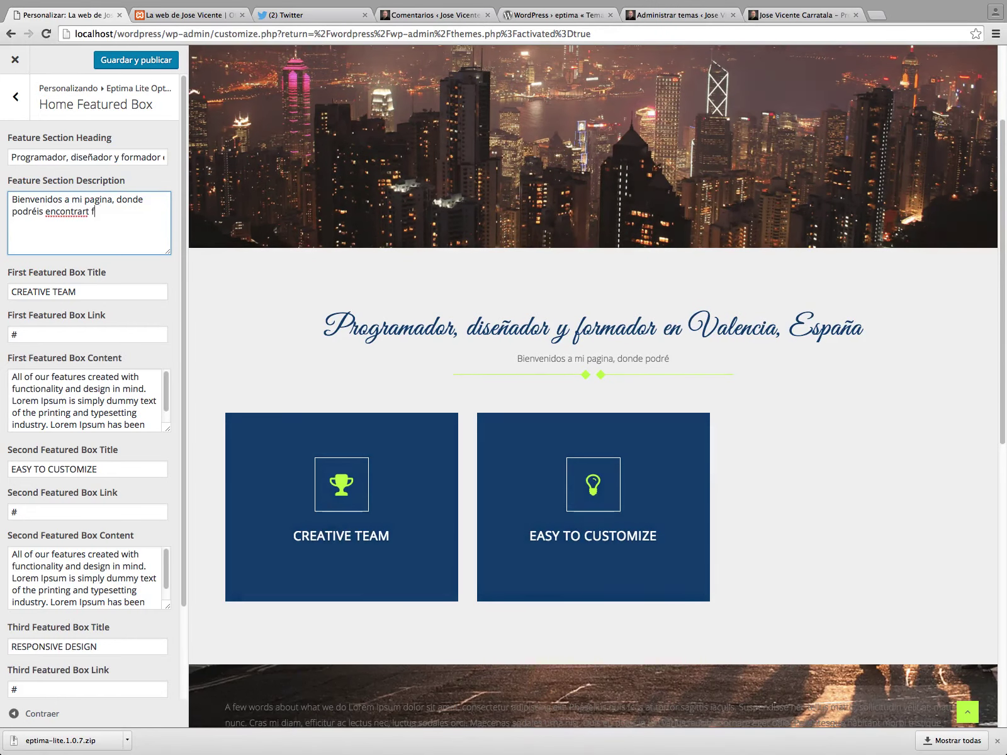
pyautogui.press('BackSpace')
pyautogui.press('BackSpace')
pyautogui.write('inf')
pyautogui.press('BackSpace')
pyautogui.write('nforma')
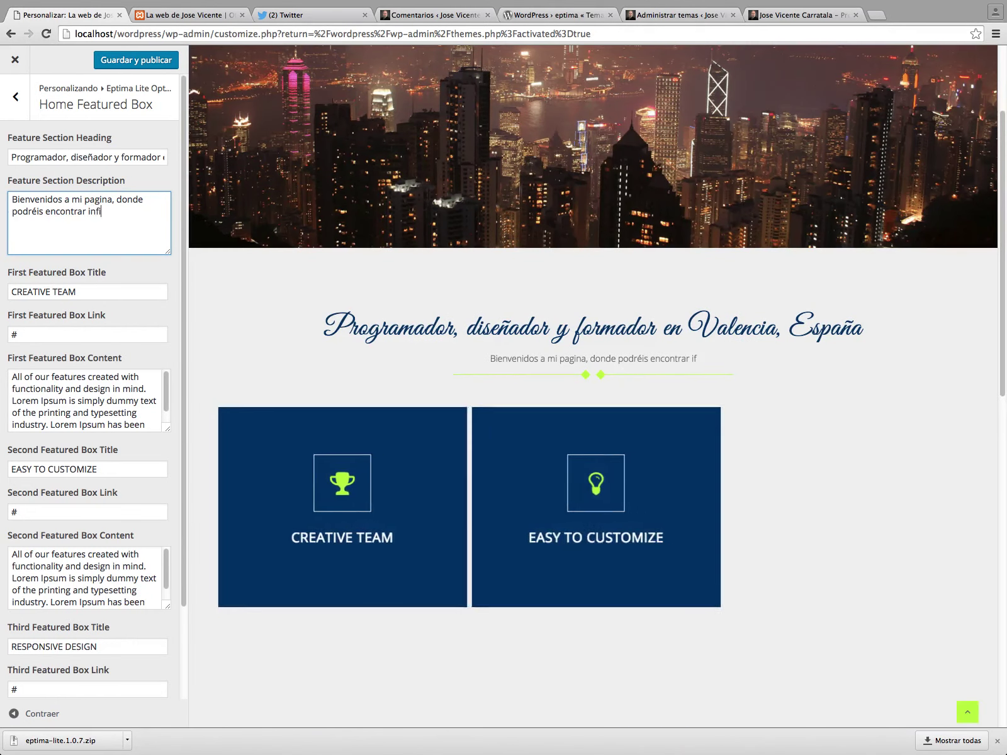
pyautogui.write('ción sobre mis actividades')
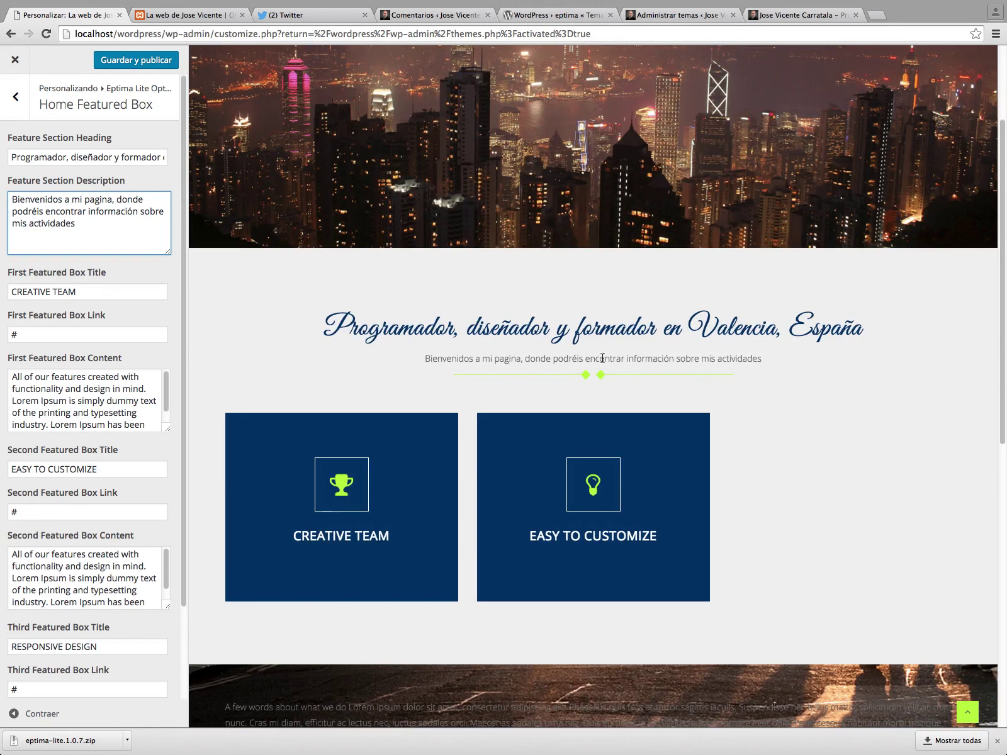
# Refresh the preview to show all three feature boxes, then save and publish.
pyautogui.click(80, 290)
pyautogui.scroll(-3, 81, 296)
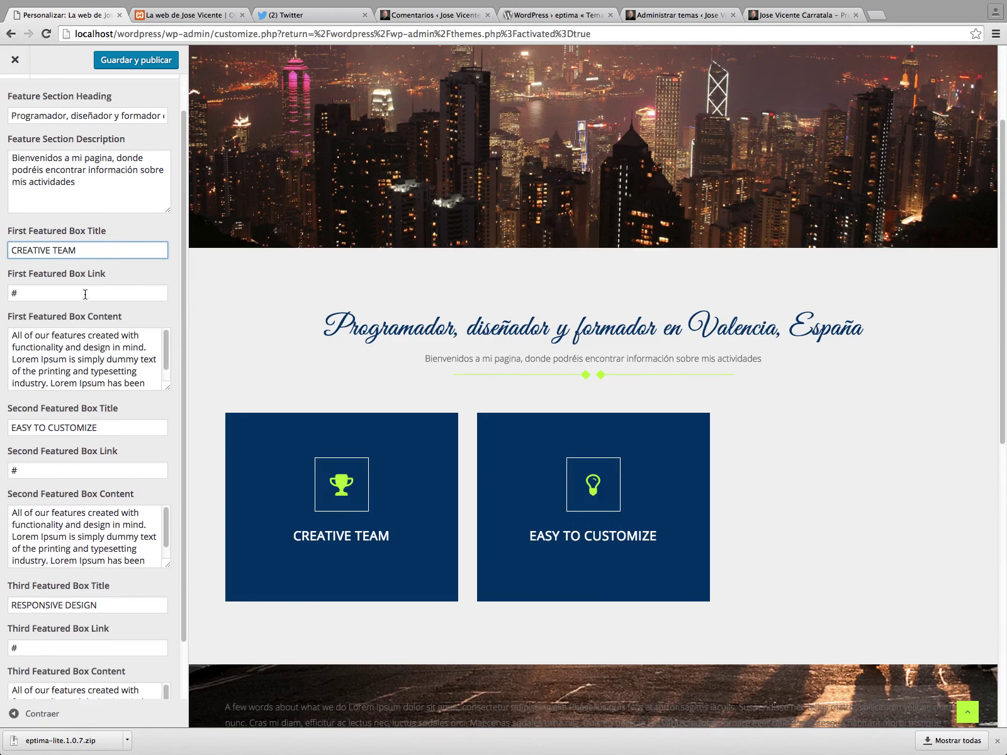
pyautogui.scroll(-1, 91, 325)
pyautogui.scroll(-1, 92, 326)
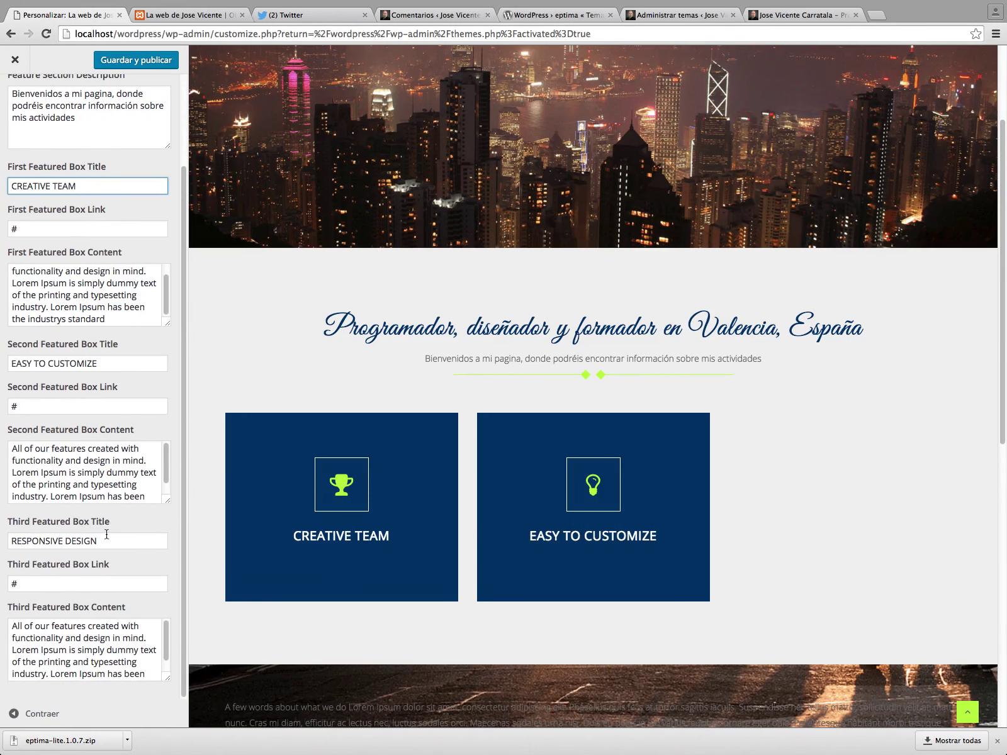
pyautogui.click(109, 538)
pyautogui.click(107, 364)
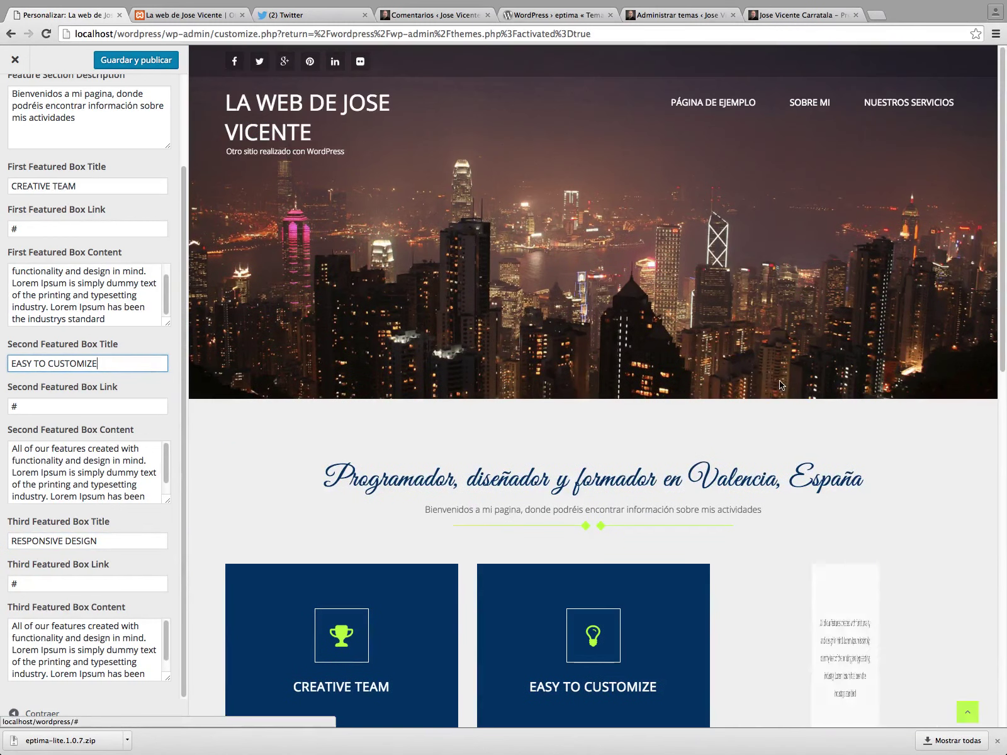
pyautogui.click(128, 65)
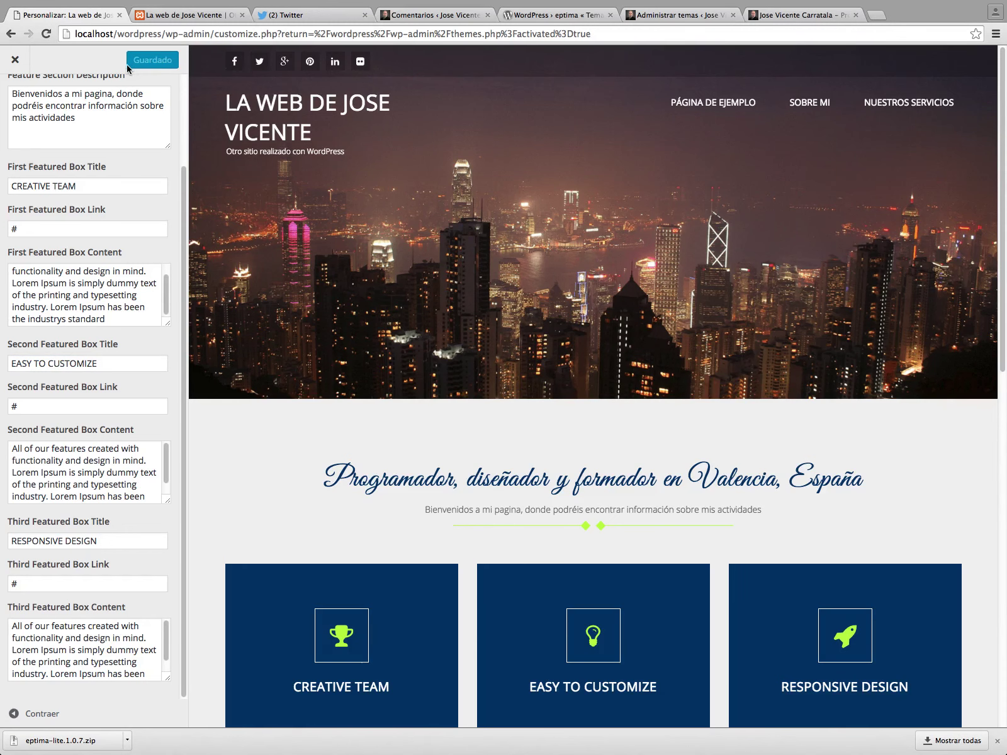
# Go back to Temas and reopen the Eptima Lite Customizer on Identidad del sitio.
pyautogui.click(15, 59)
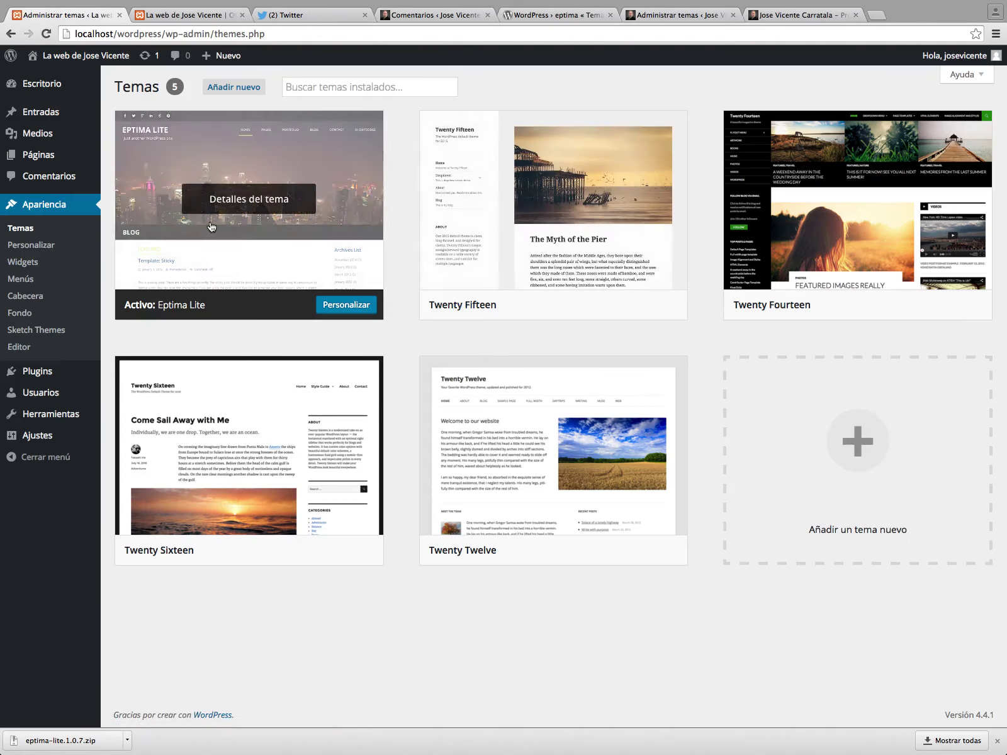
pyautogui.click(52, 246)
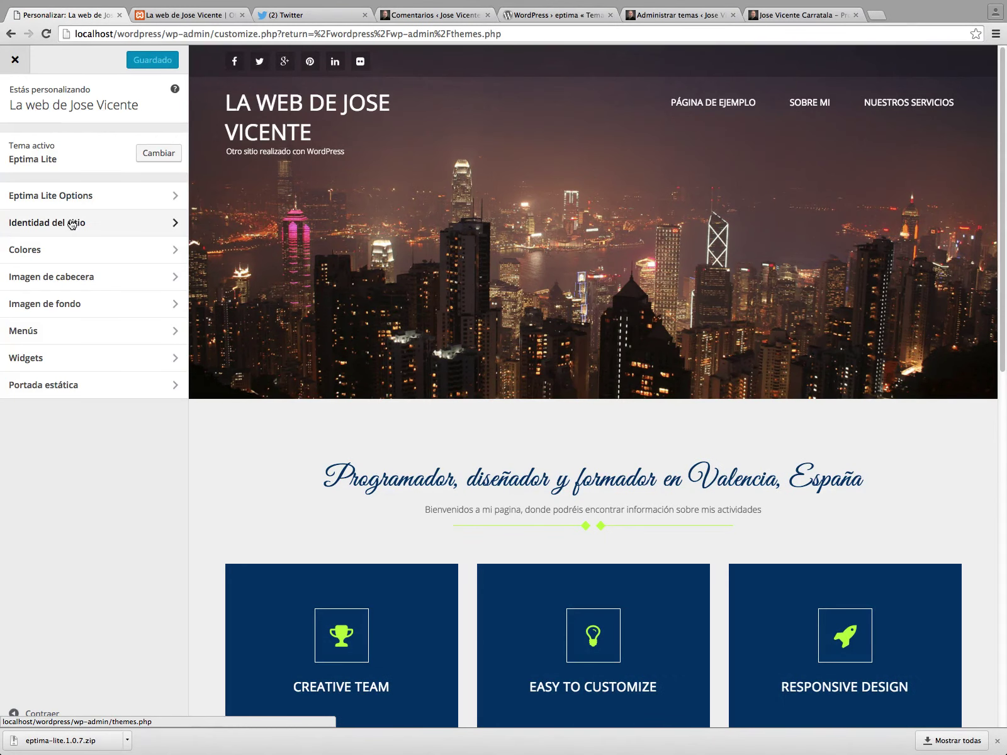
pyautogui.click(72, 223)
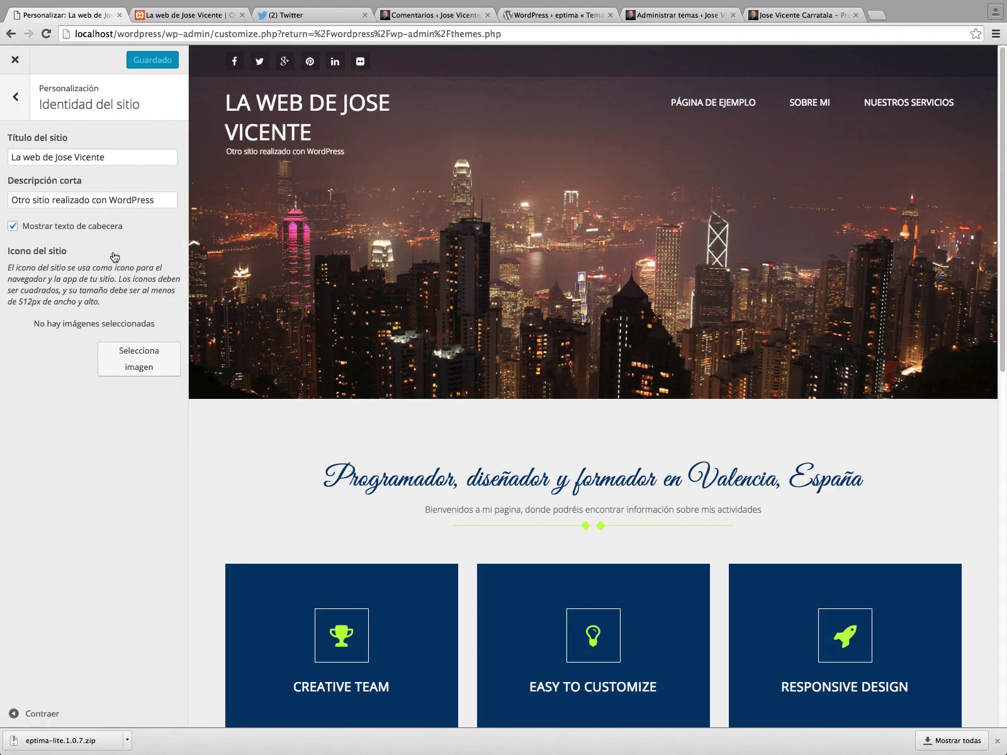
# Browse the Home Parallax Settings under Eptima Lite Options.
pyautogui.click(18, 96)
pyautogui.click(108, 197)
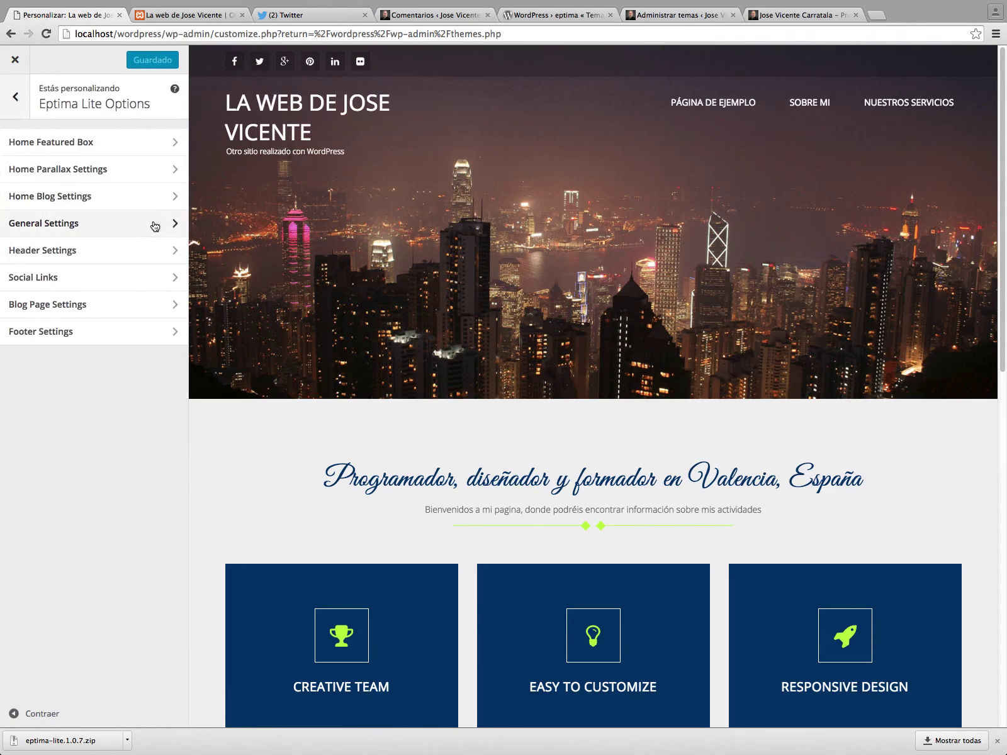
pyautogui.click(77, 176)
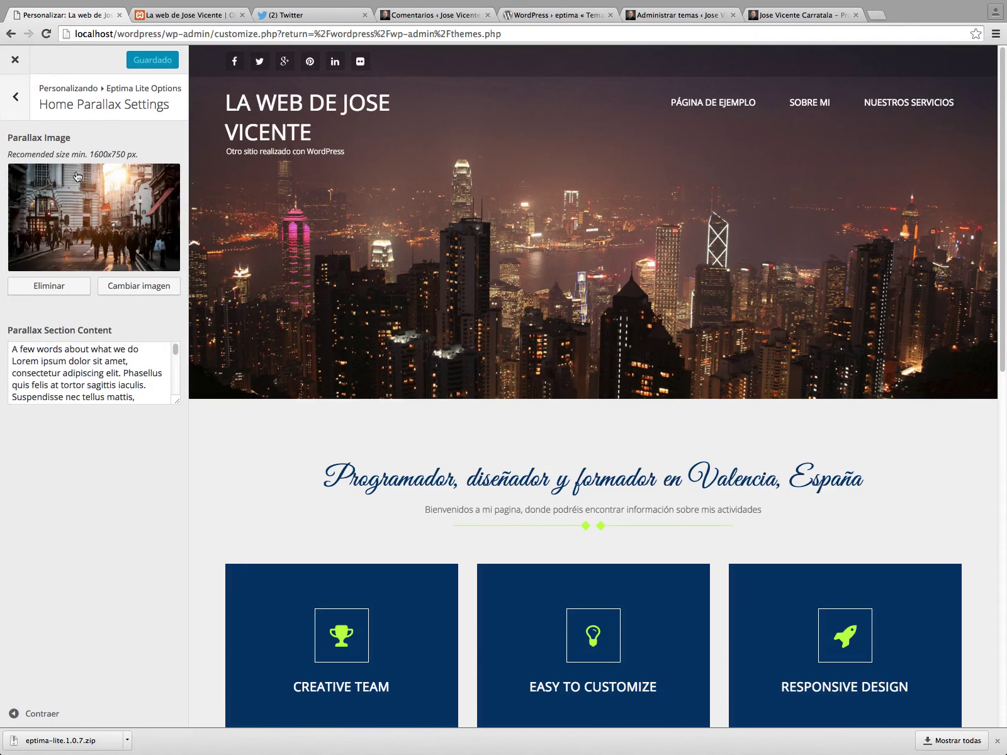
pyautogui.scroll(-6, 532, 418)
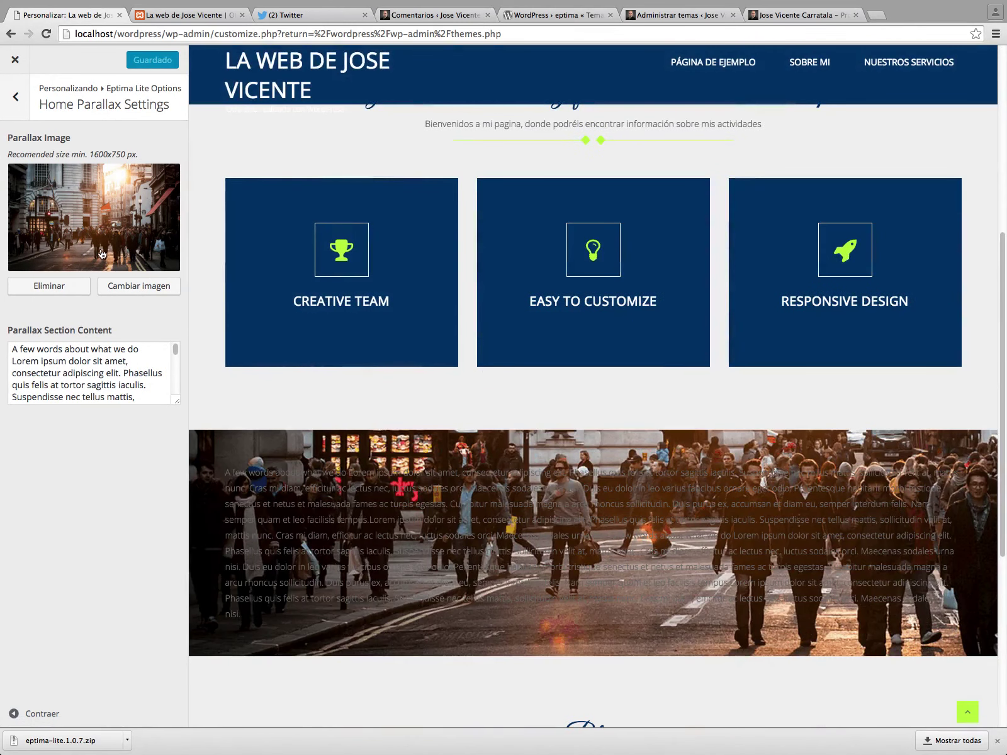
pyautogui.click(12, 108)
# Review Home Featured Box, open Header Settings, and start a new browser tab.
pyautogui.click(53, 146)
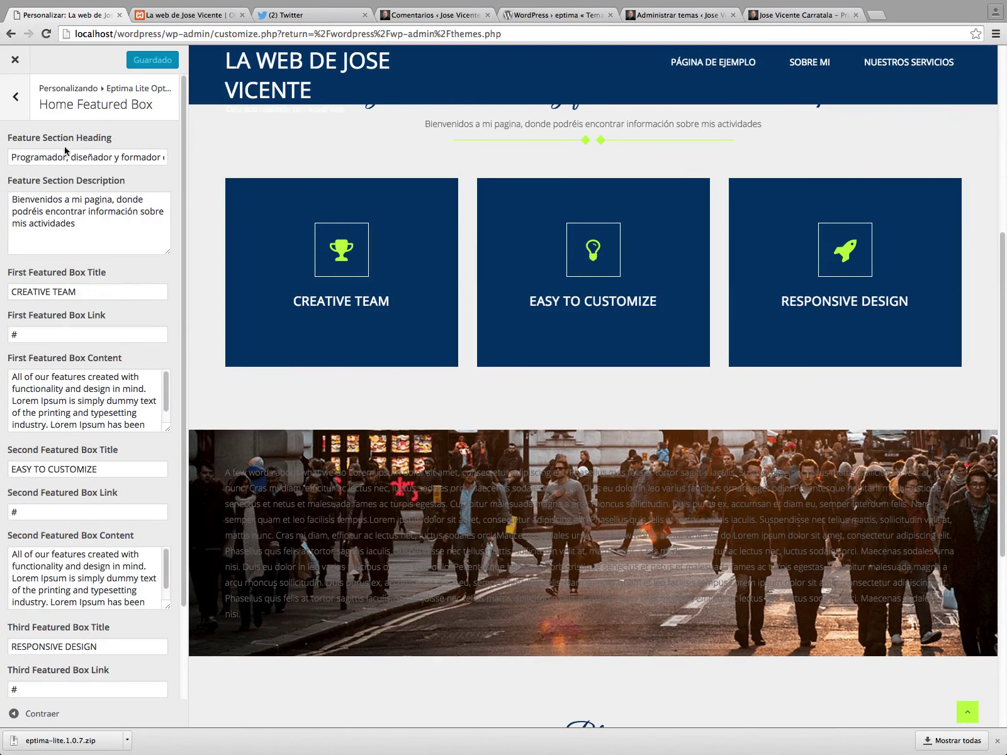
pyautogui.scroll(-2, 127, 197)
pyautogui.scroll(2, 127, 197)
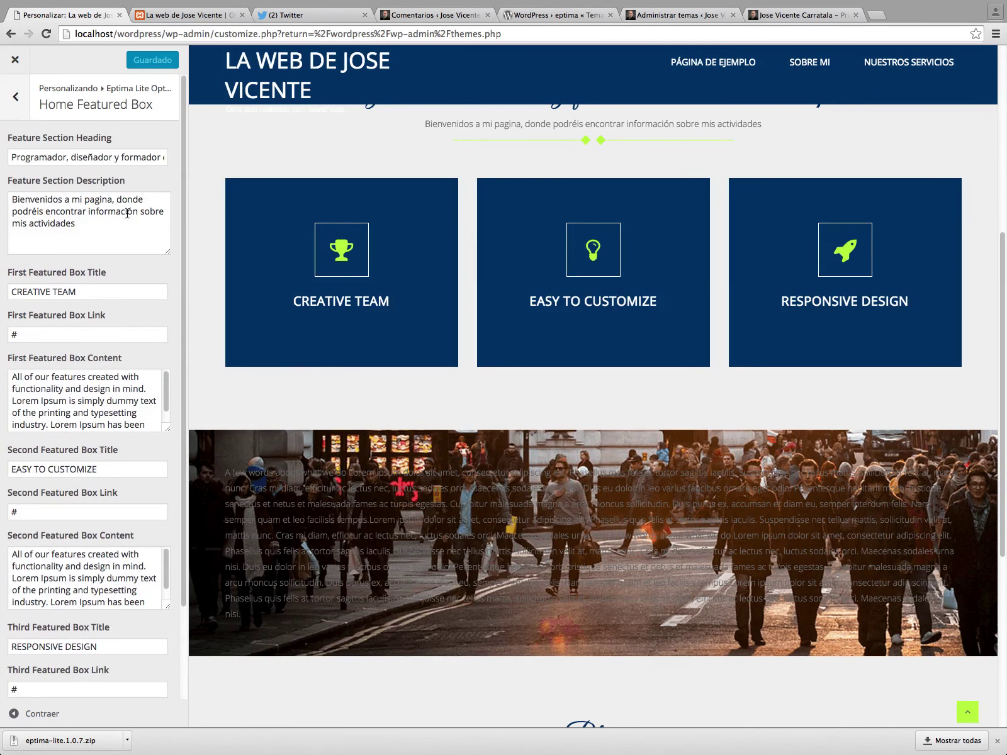
pyautogui.click(15, 96)
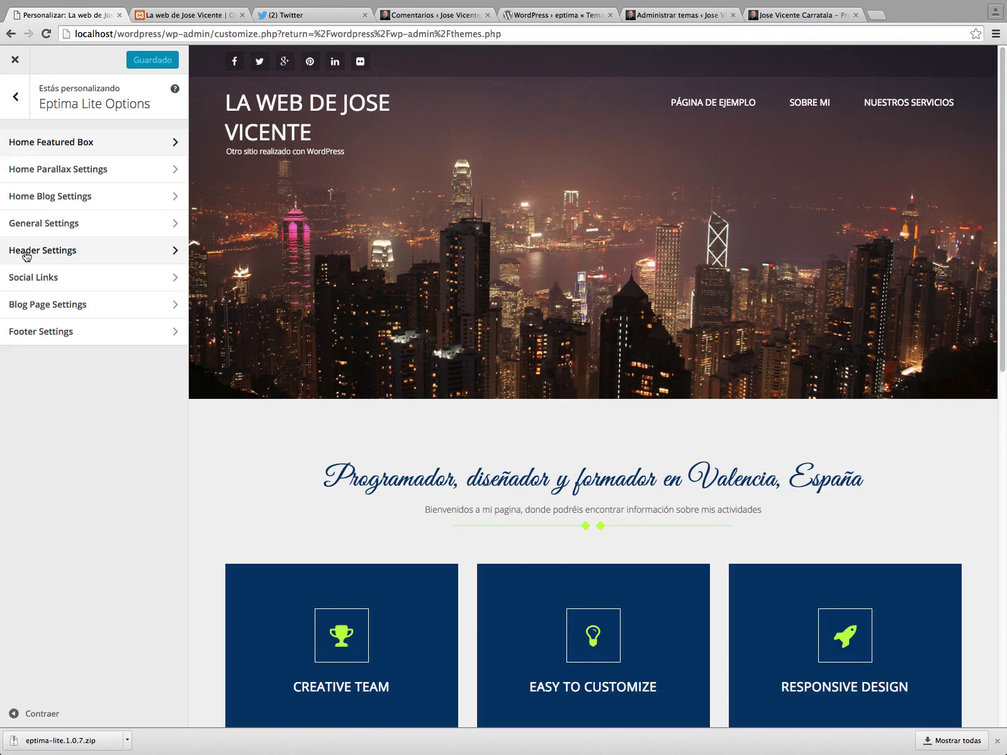
pyautogui.click(26, 251)
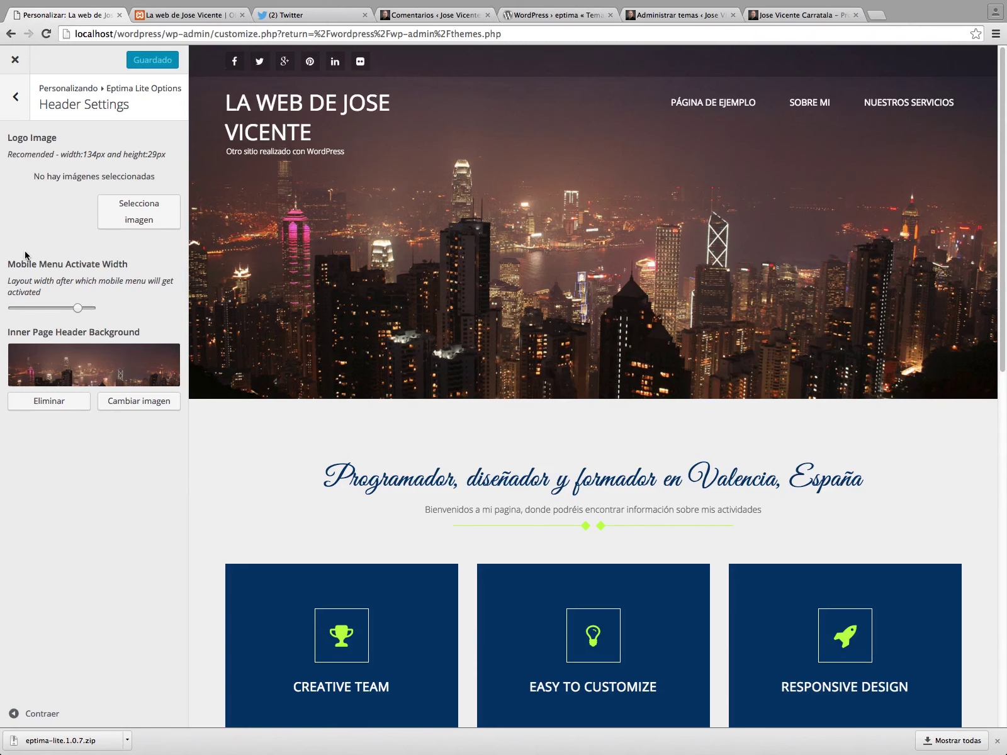
pyautogui.press('super+t')
# Search Google Images for the site owner's name.
pyautogui.write('jose vicente carrata')
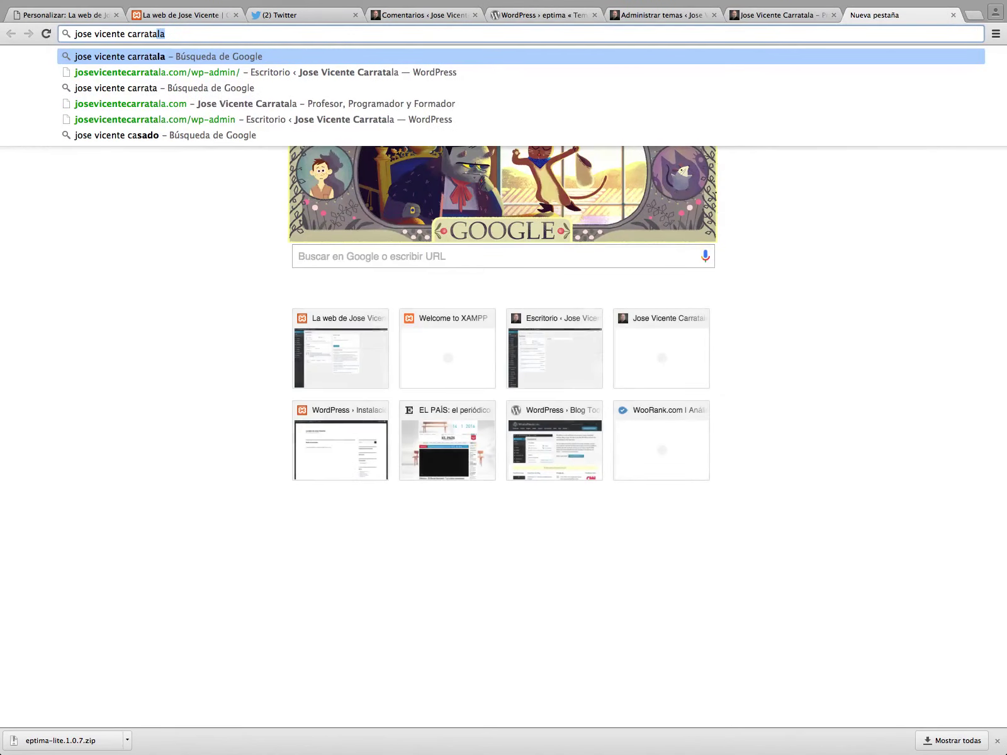
pyautogui.press('Return')
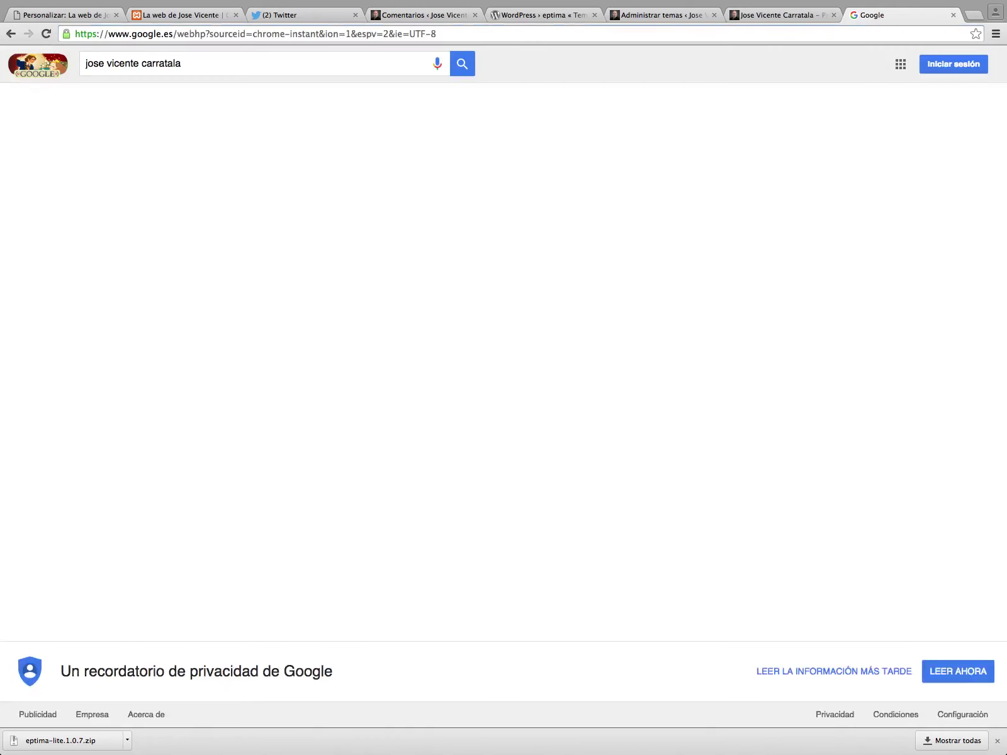
pyautogui.click(188, 105)
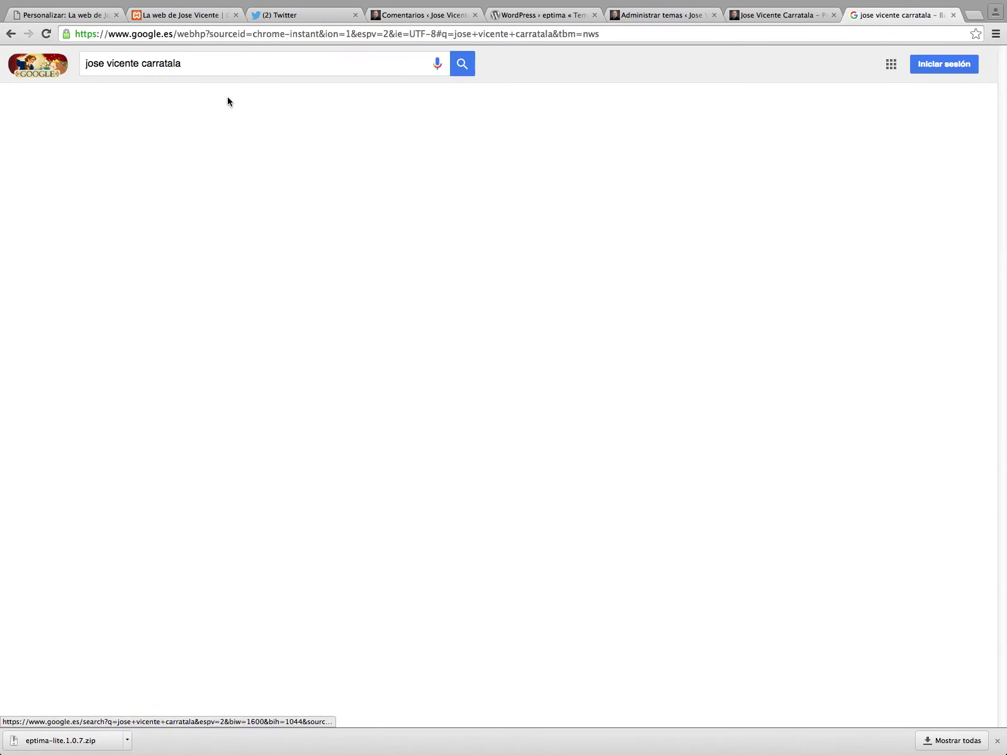
pyautogui.click(233, 103)
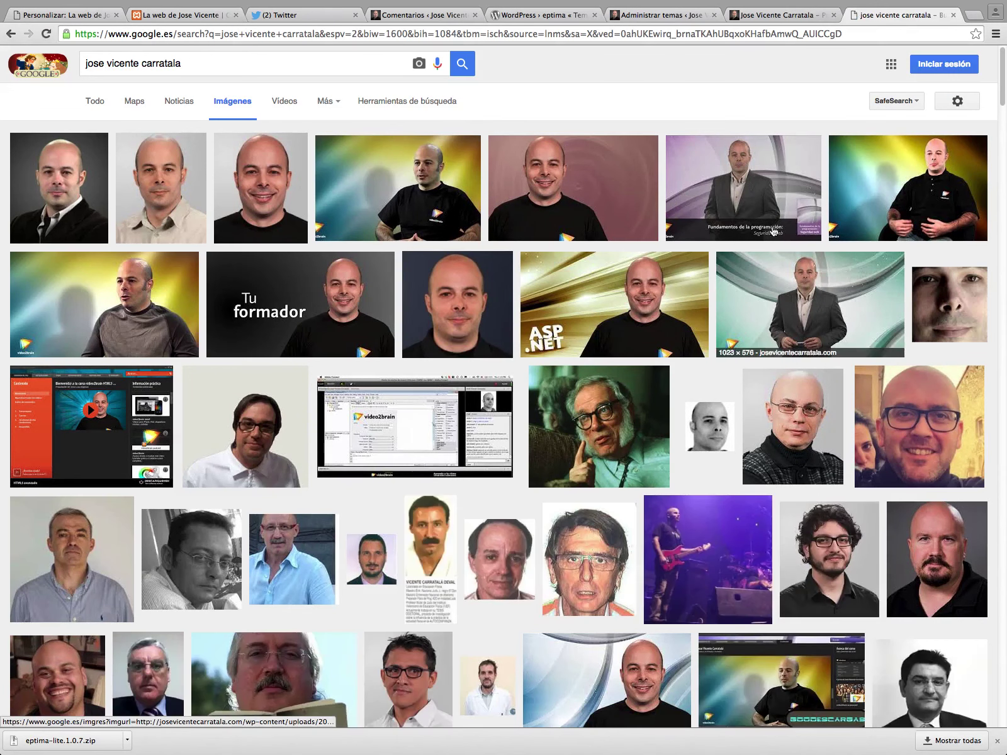
# Save the full-size 'Fundamentos de la programación: Seguridad web' course image as a PNG.
pyautogui.click(744, 189)
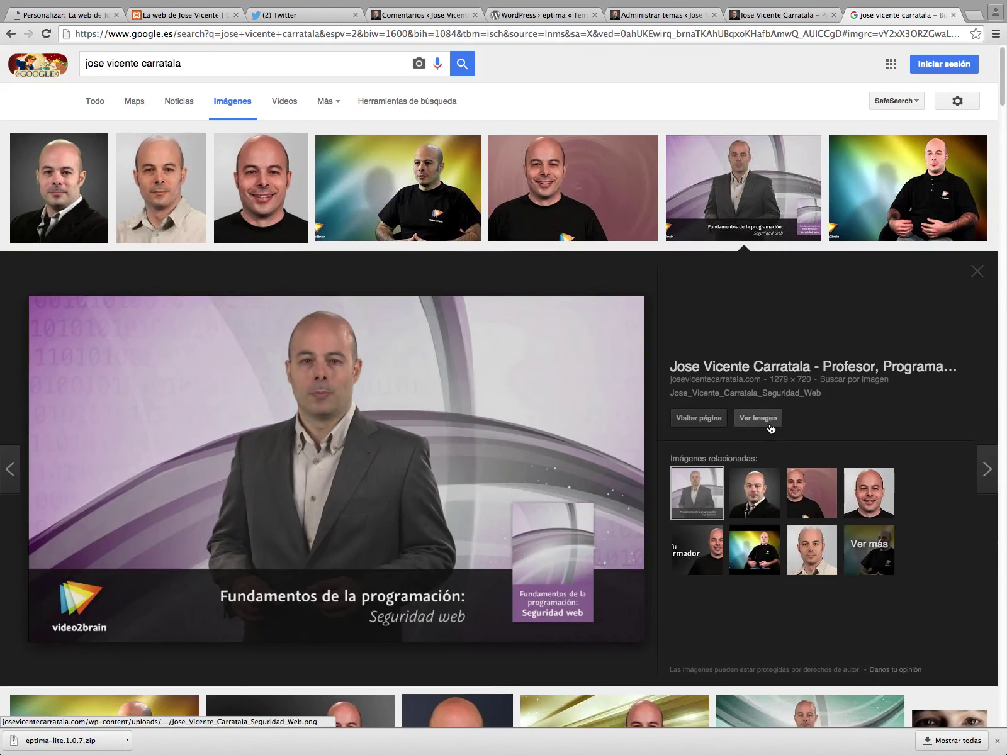
pyautogui.click(759, 418)
pyautogui.rightClick(373, 232)
pyautogui.click(416, 246)
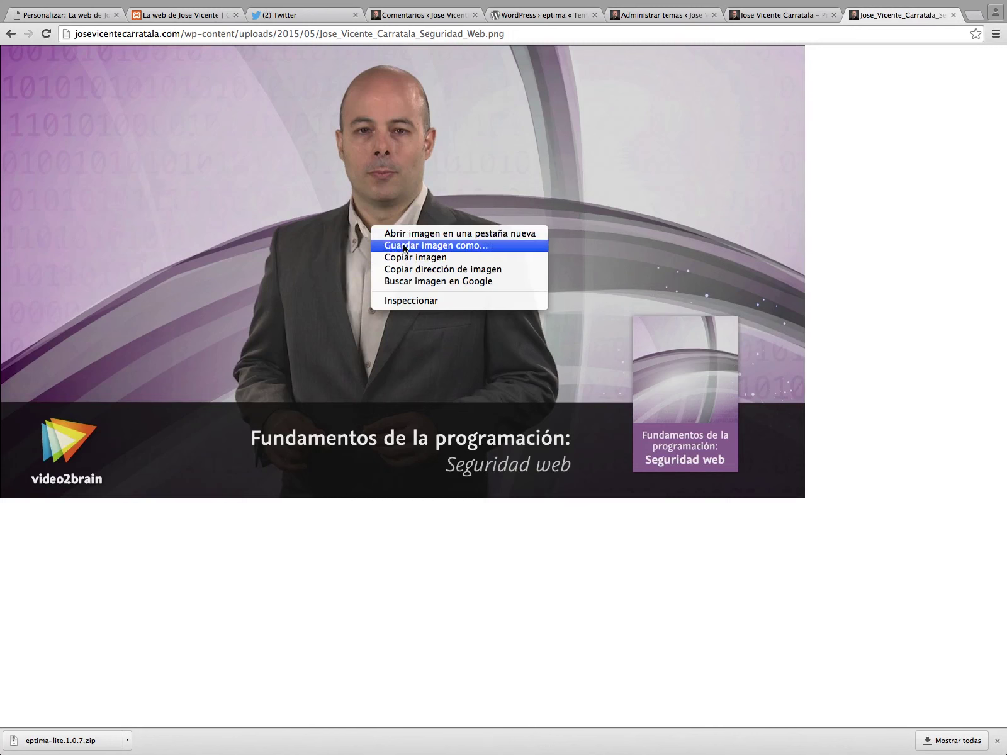
pyautogui.click(595, 135)
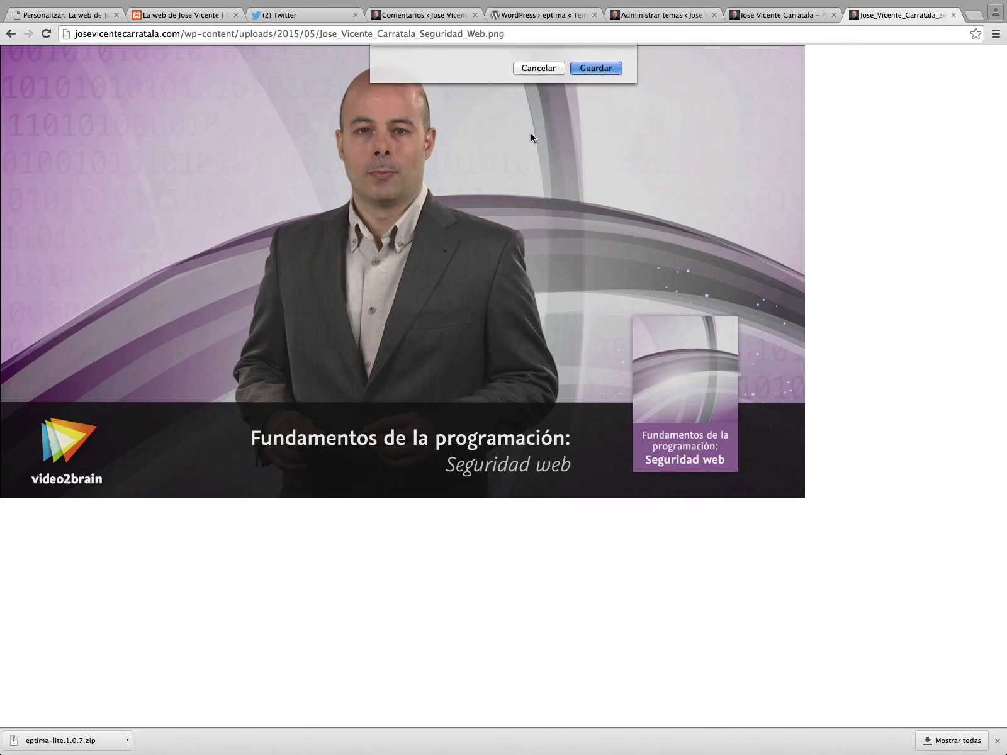
# Upload the course PNG from Descargas and set it as the header Logo Image.
pyautogui.click(113, 16)
pyautogui.click(178, 206)
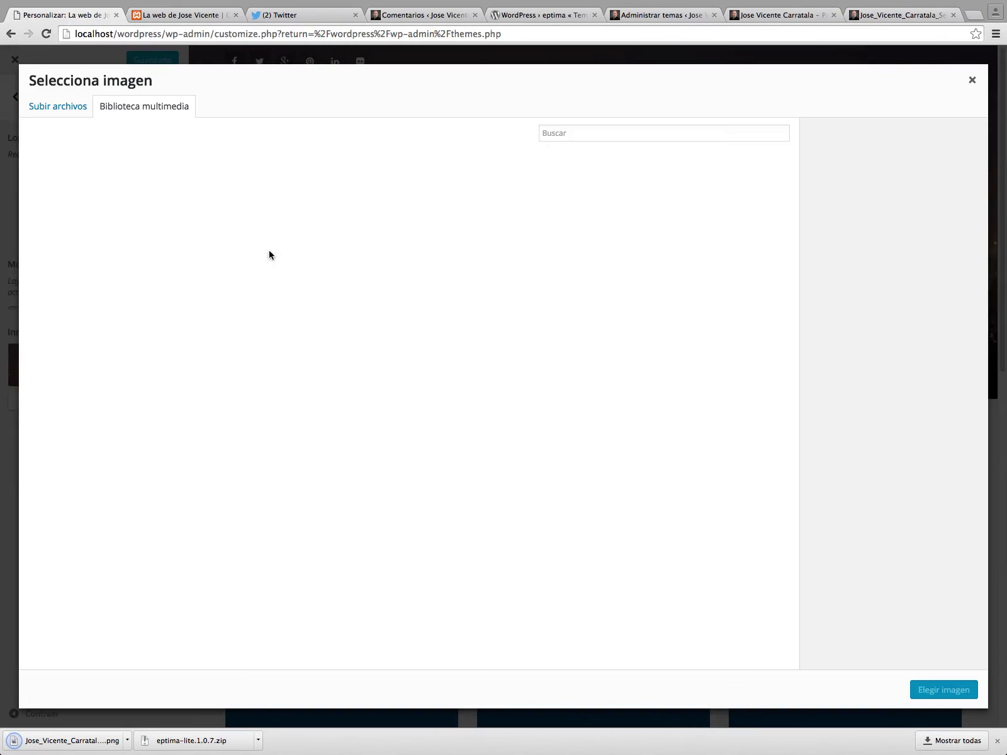
pyautogui.click(63, 115)
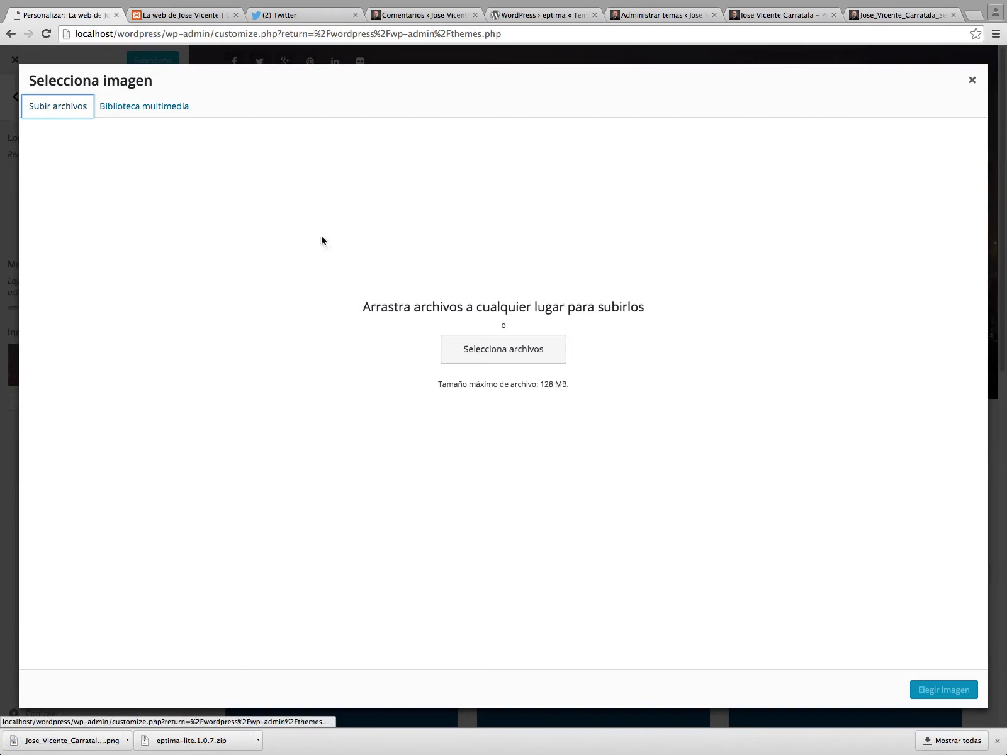
pyautogui.click(495, 353)
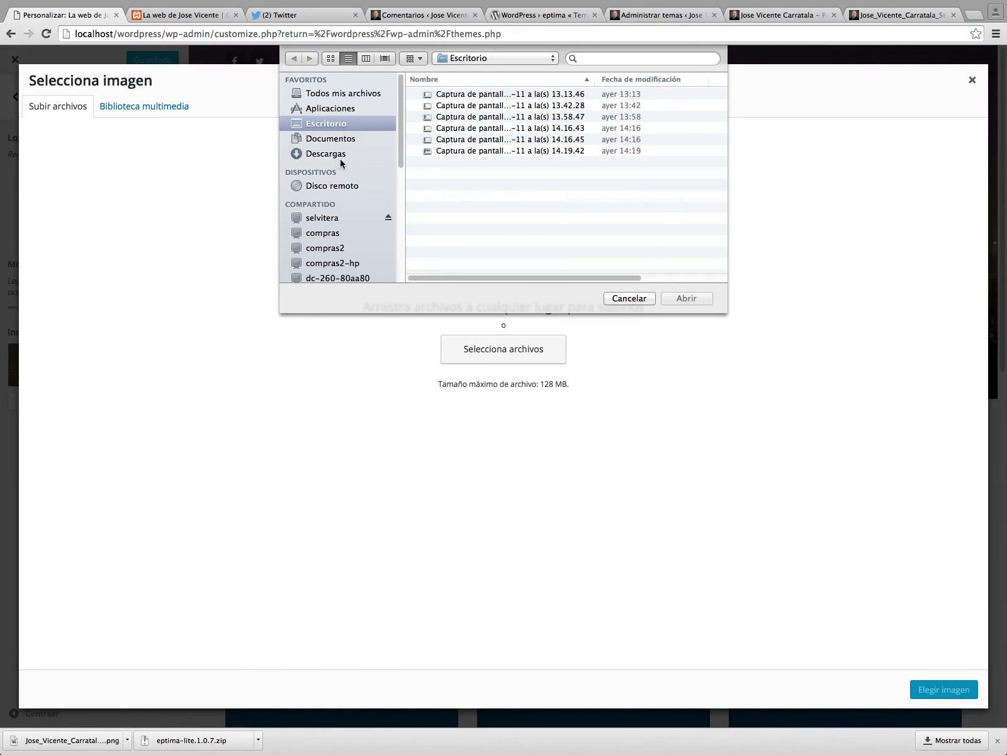
pyautogui.click(343, 157)
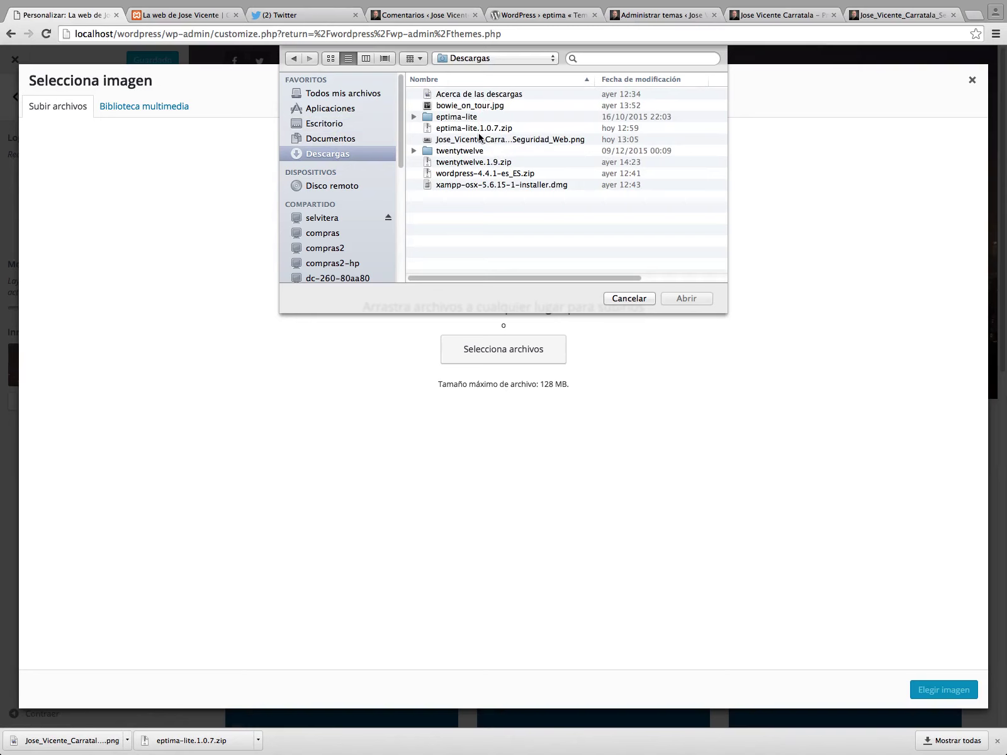
pyautogui.doubleClick(479, 139)
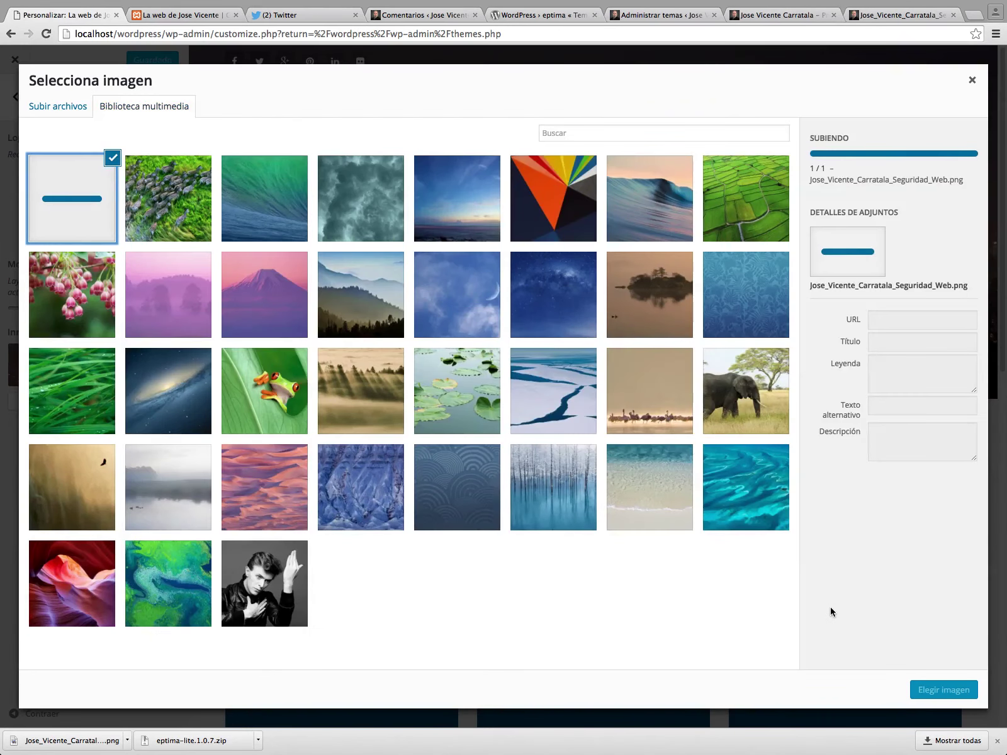
pyautogui.click(945, 691)
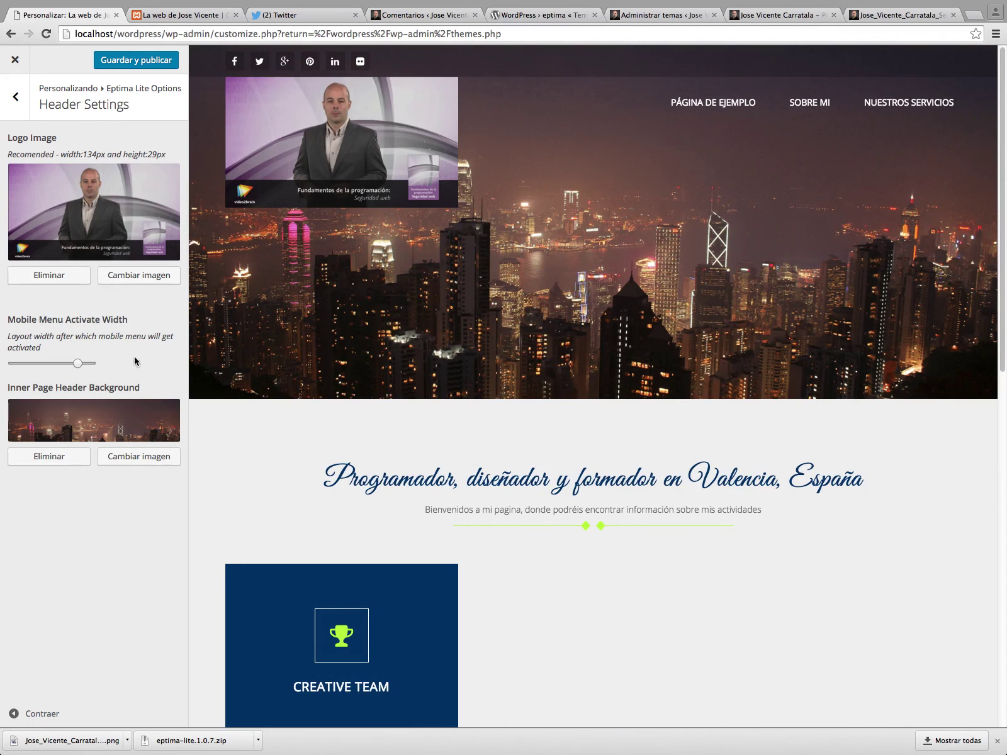
# Make the course image the inner page header background, remove the logo, publish, and view the site.
pyautogui.click(152, 460)
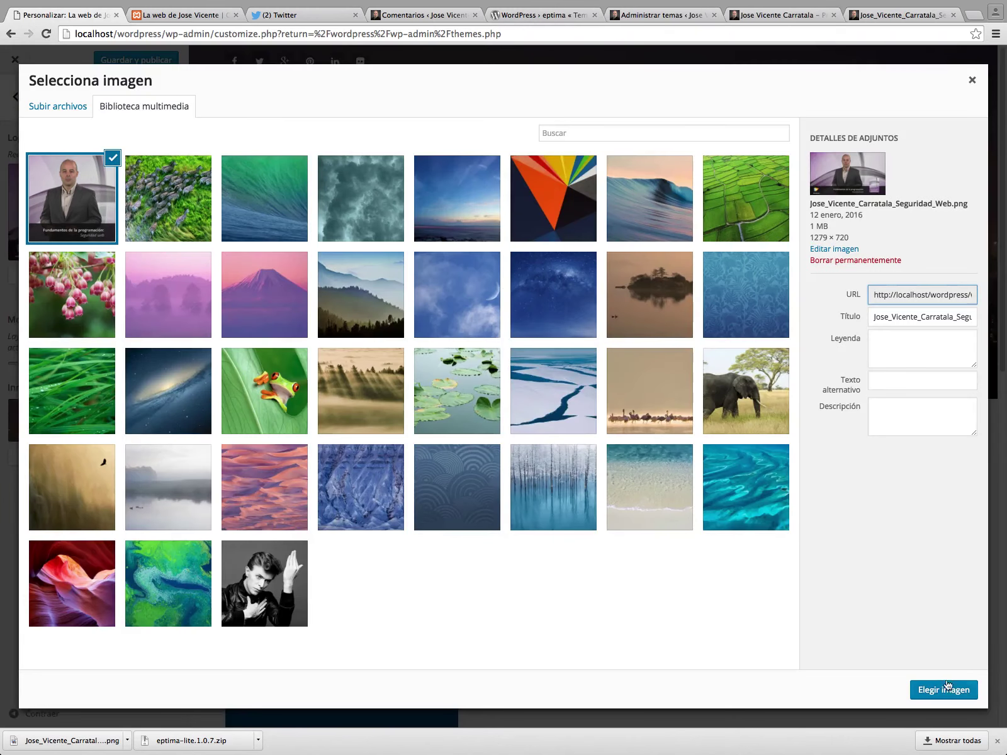
pyautogui.click(947, 688)
pyautogui.click(49, 275)
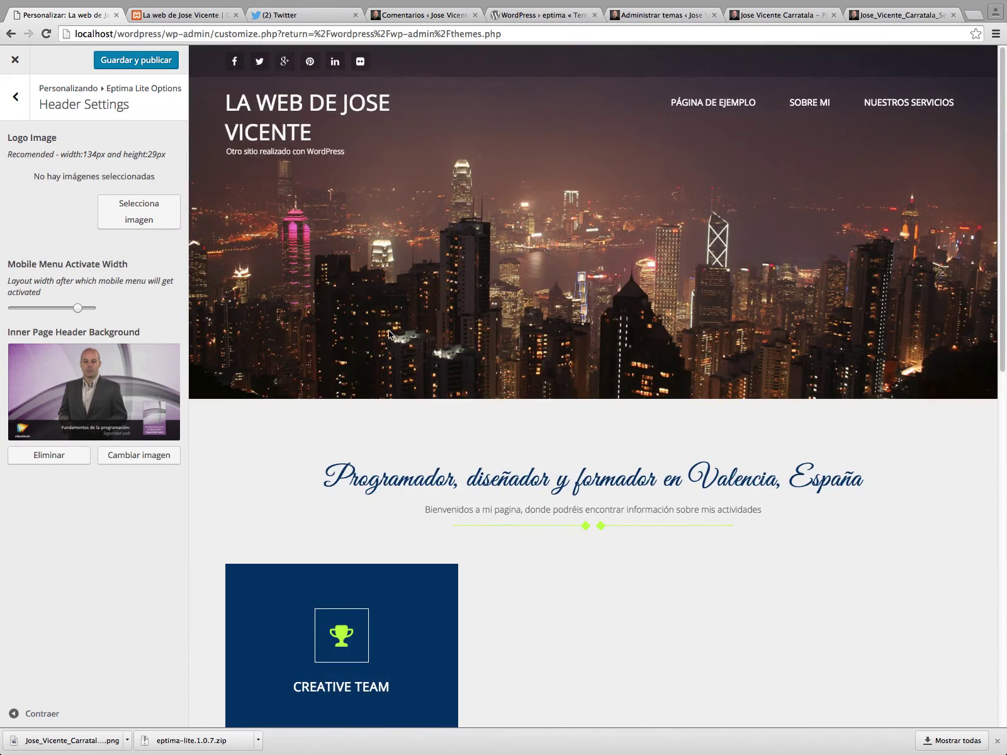
pyautogui.click(140, 64)
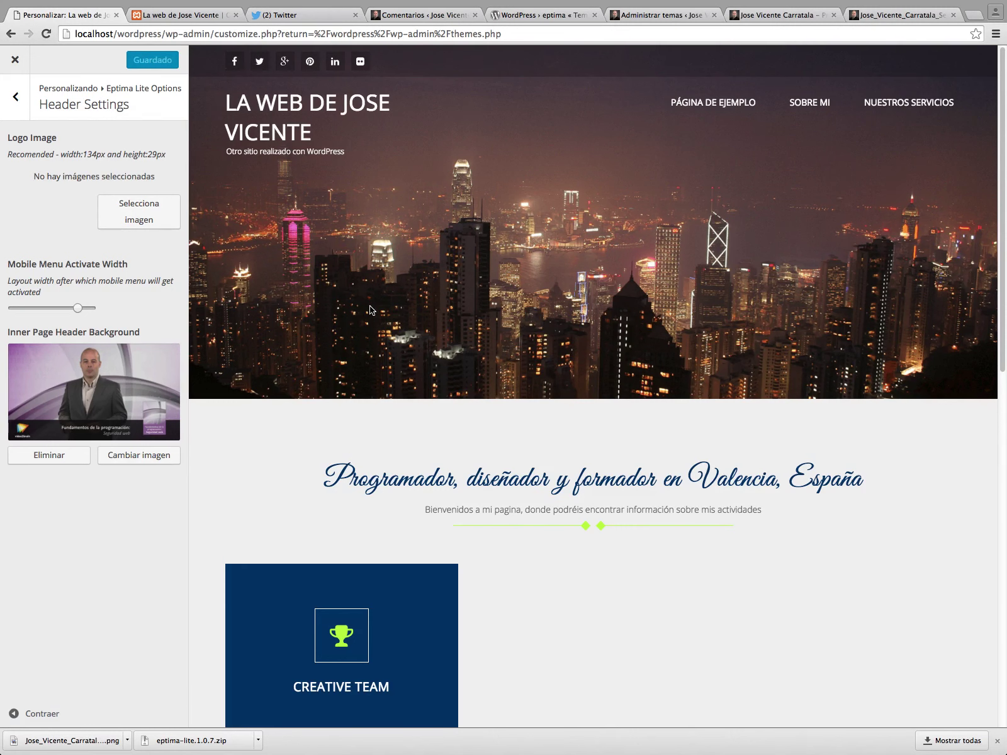
pyautogui.click(189, 15)
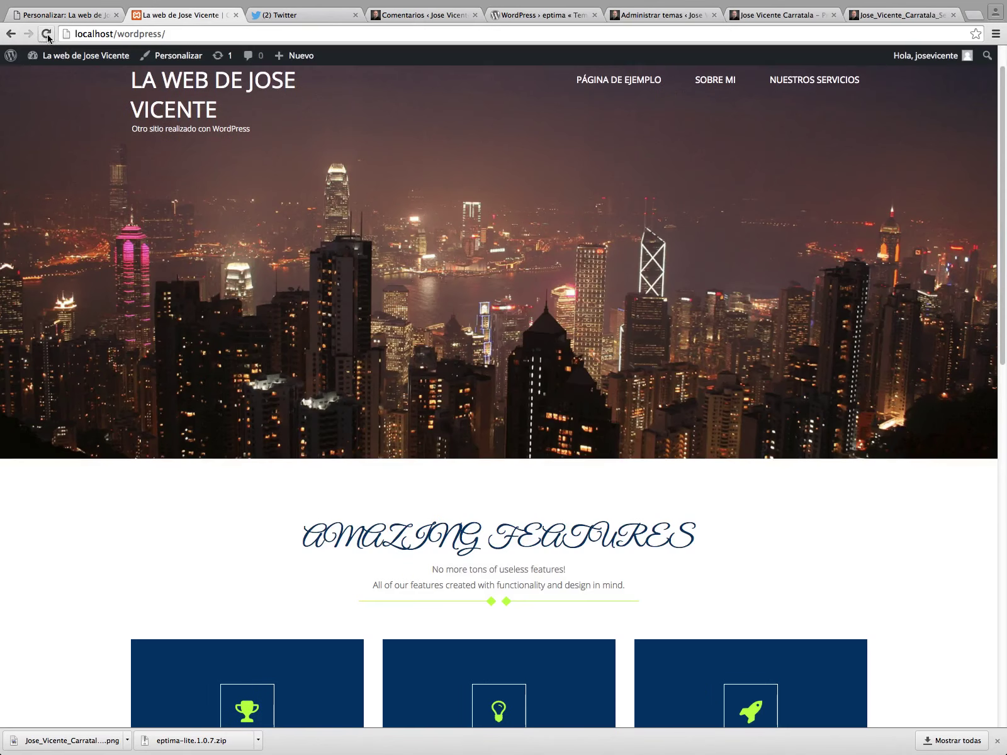
# Remove the inner page header background image, publish, and reload the front page to confirm.
pyautogui.click(94, 14)
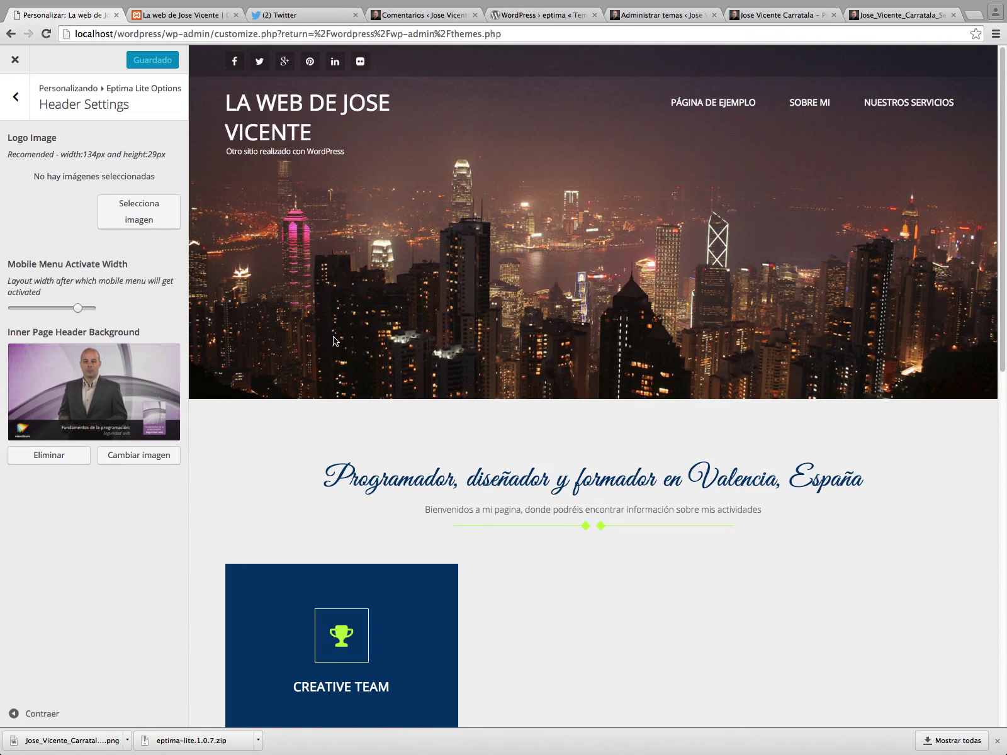
pyautogui.click(70, 450)
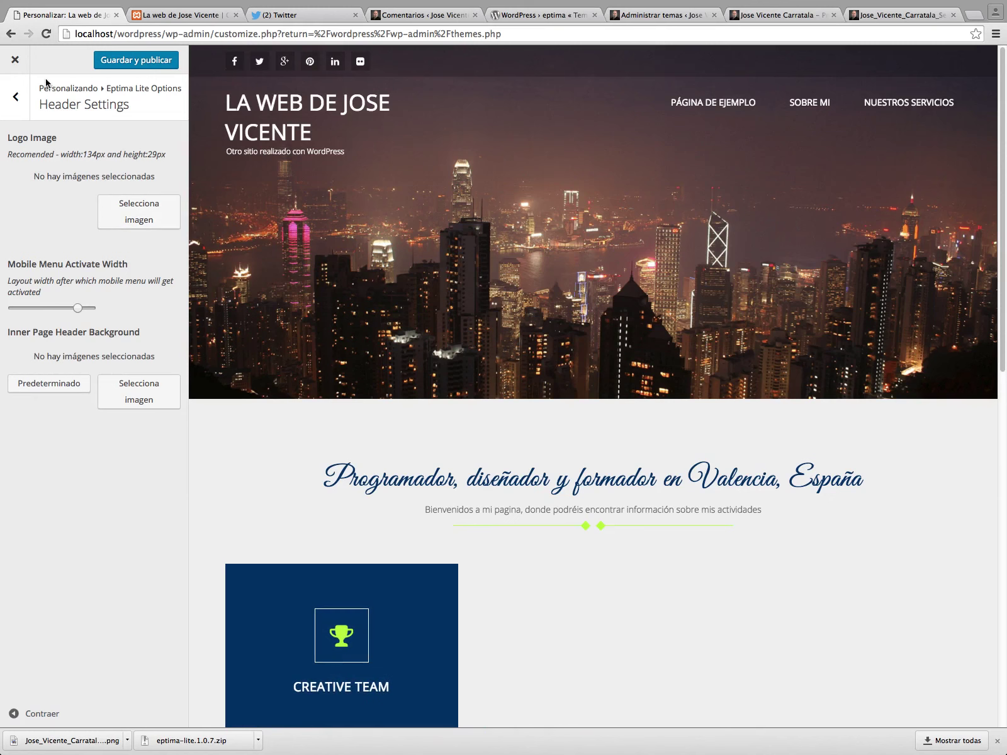
pyautogui.click(126, 60)
pyautogui.click(183, 14)
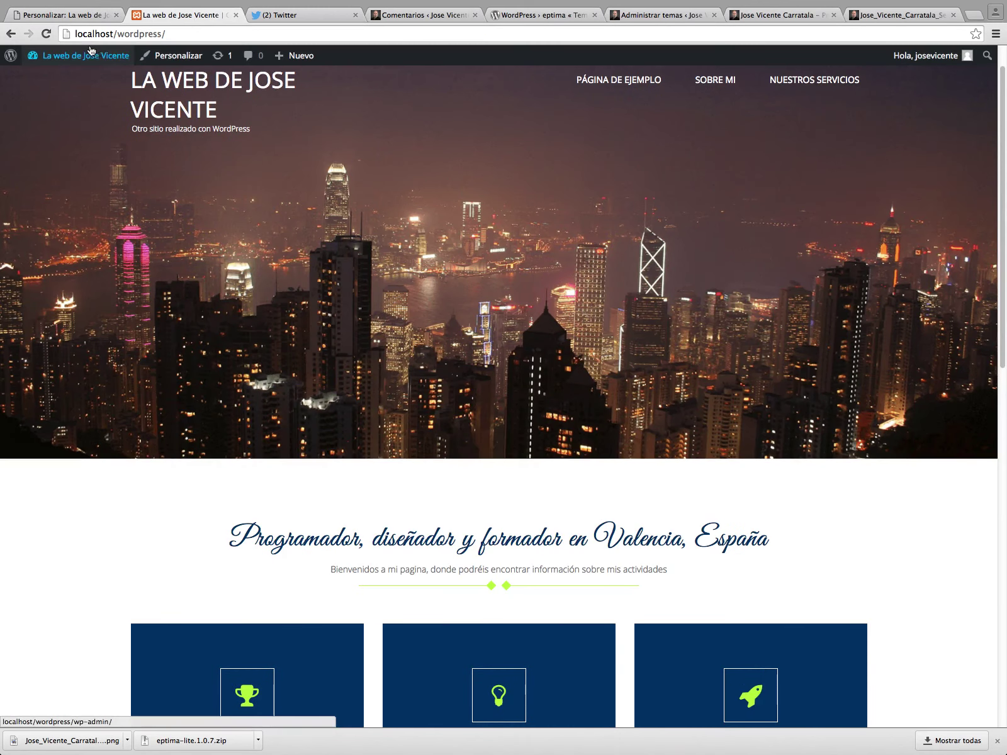
pyautogui.click(91, 55)
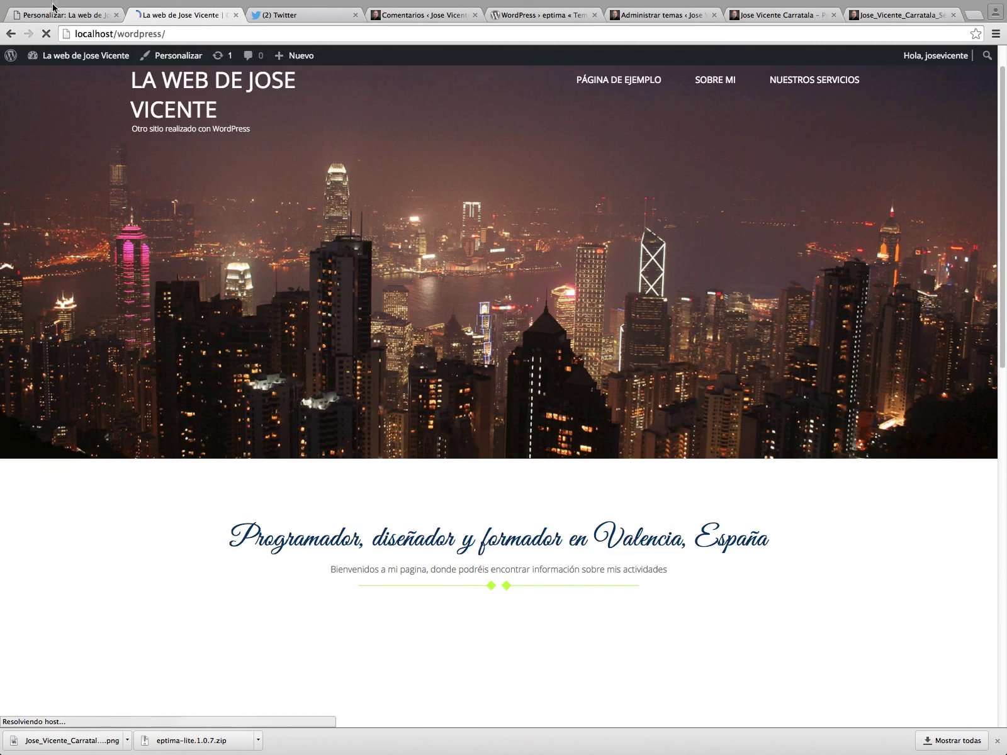
pyautogui.click(53, 9)
pyautogui.click(15, 96)
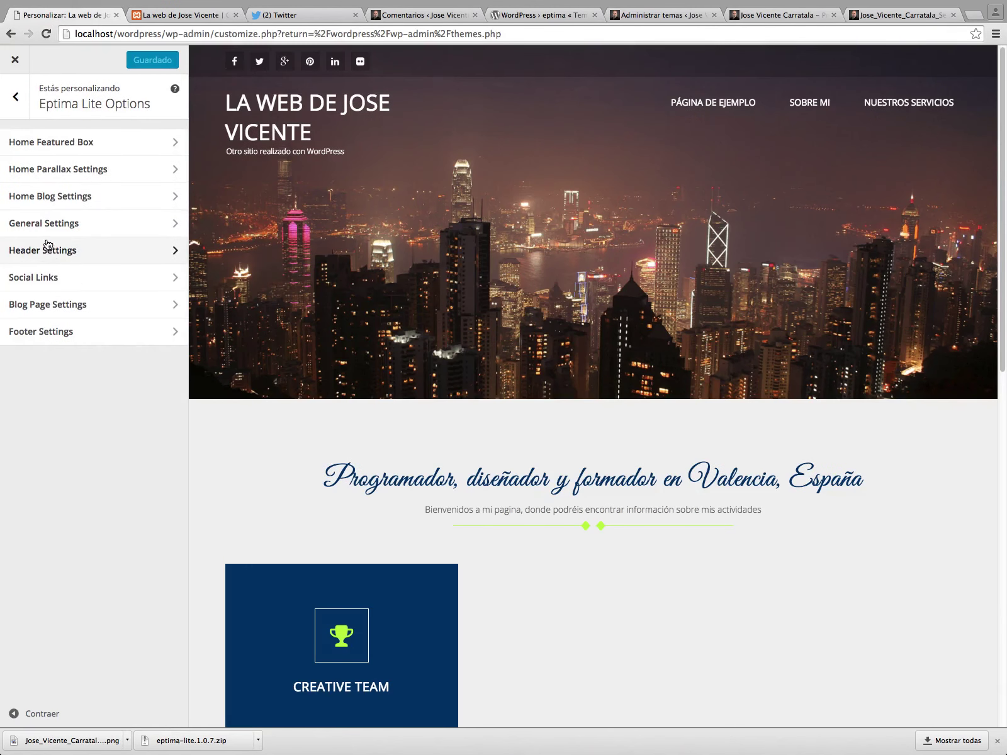
# Check Home Parallax Settings and Home Featured Box, then open Eptima Lite Header Settings.
pyautogui.click(53, 167)
pyautogui.click(13, 105)
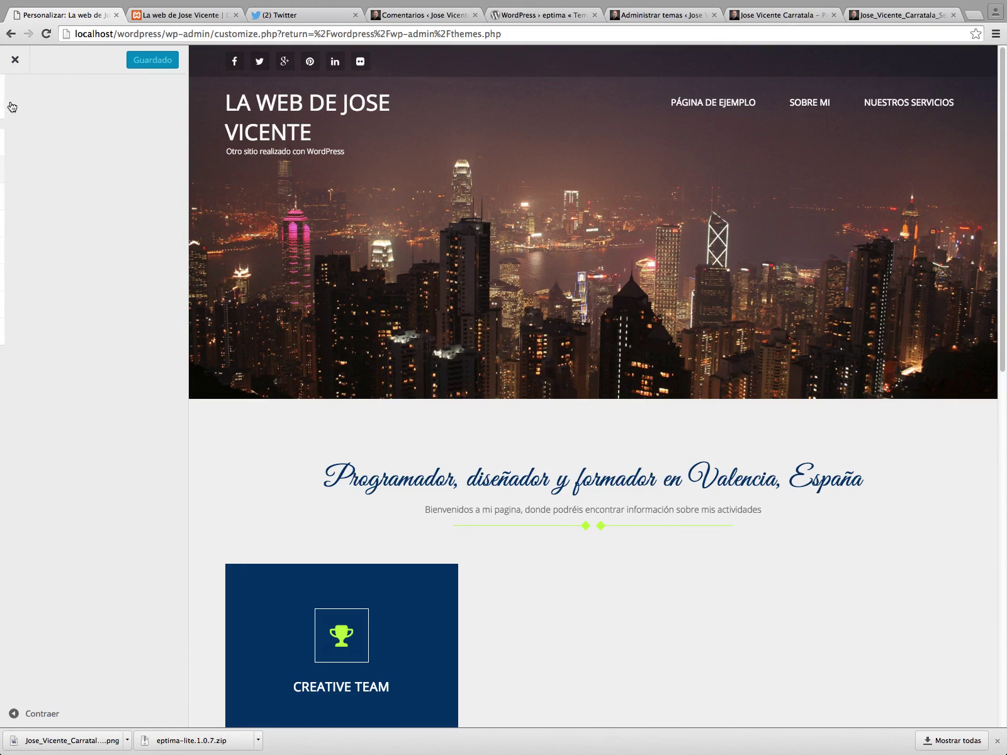
pyautogui.click(54, 137)
pyautogui.scroll(-3, 97, 299)
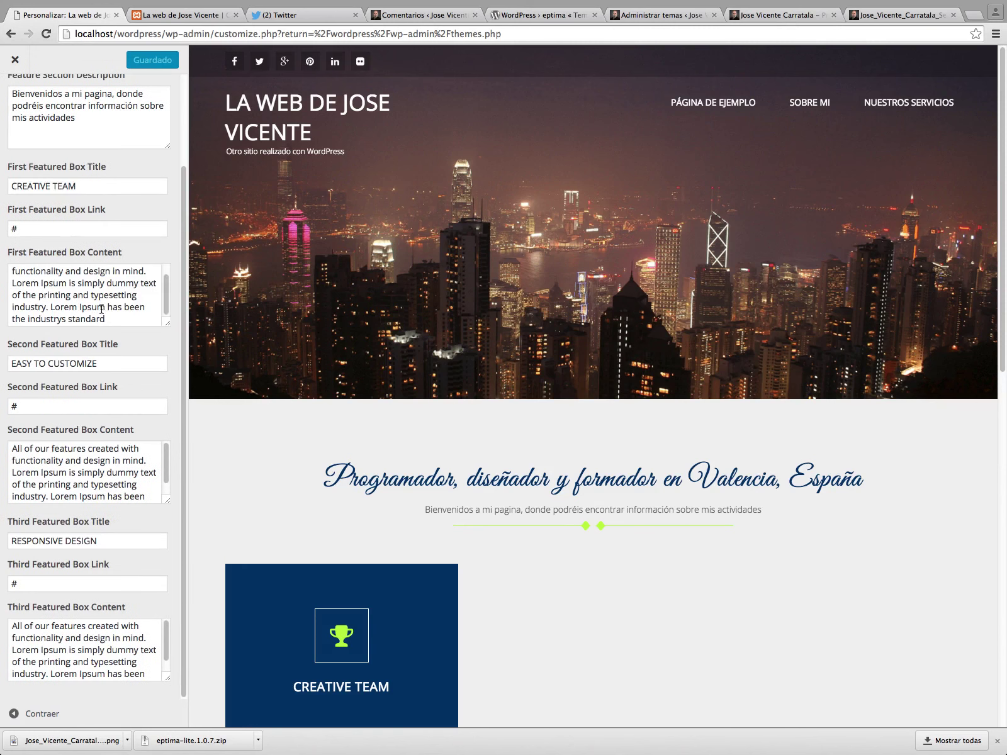
pyautogui.scroll(3, 19, 104)
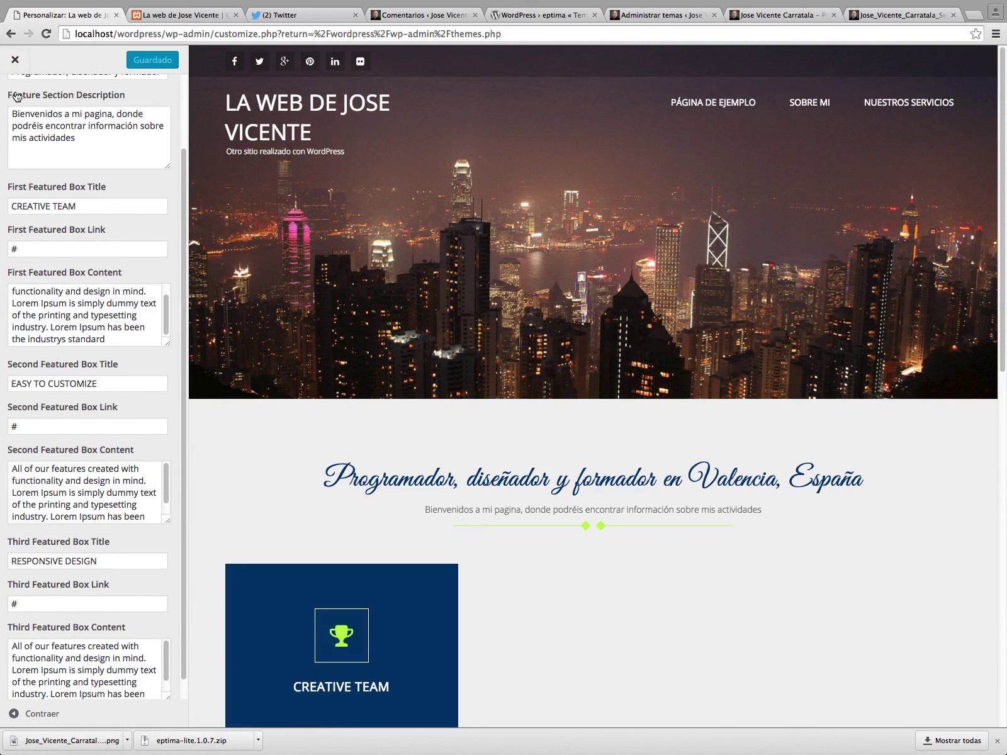
pyautogui.click(19, 85)
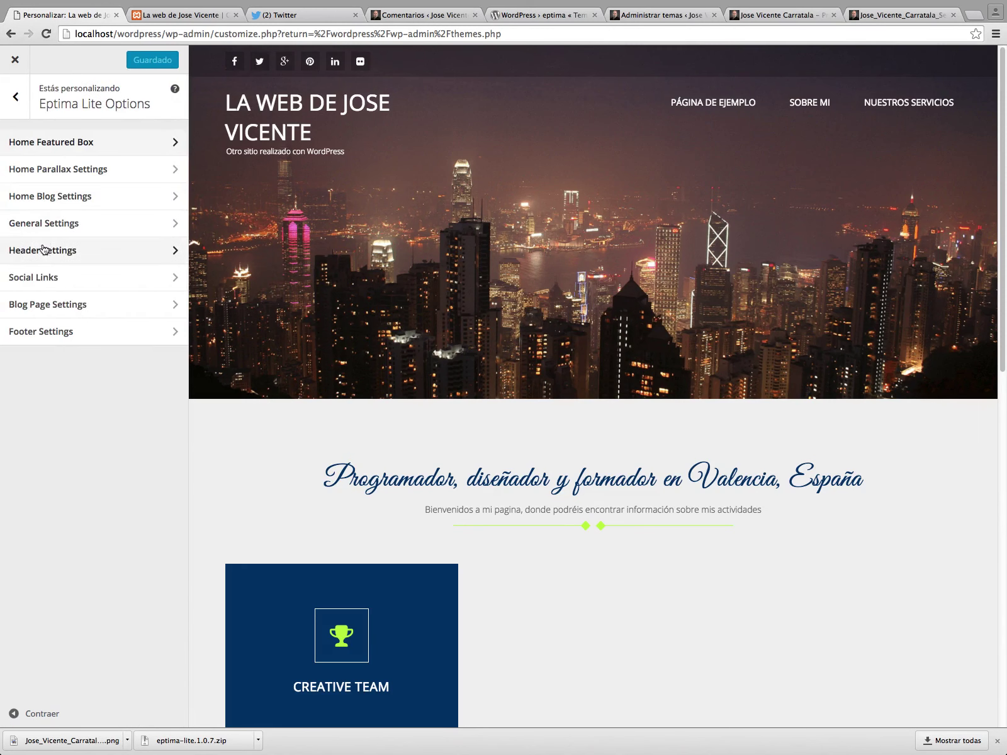
pyautogui.click(43, 249)
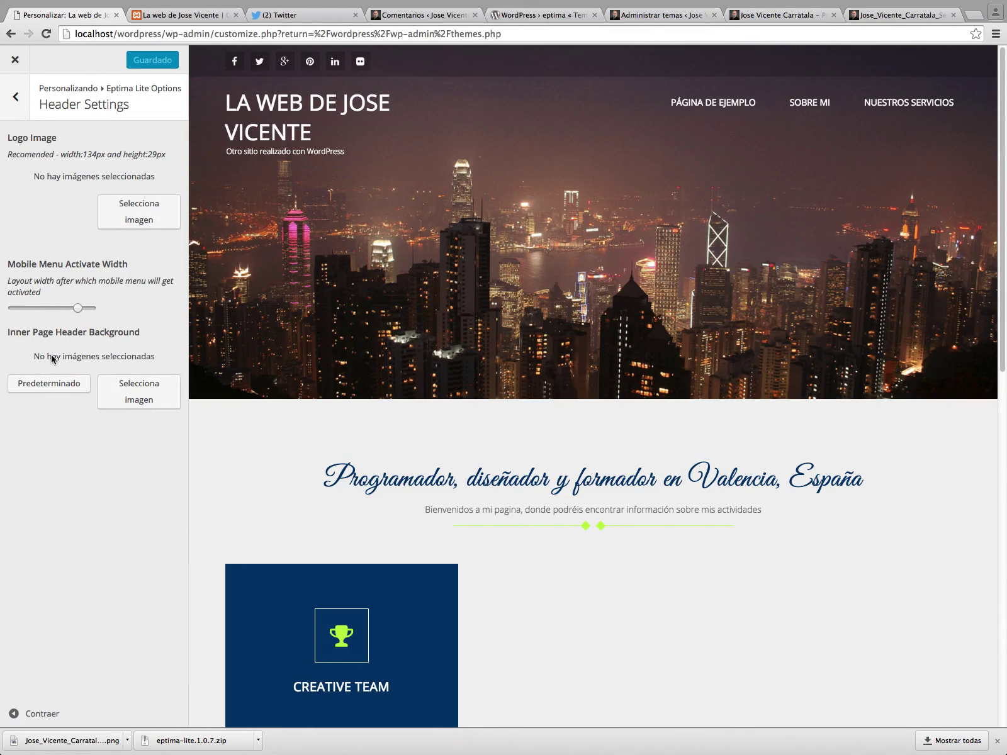
# Reduce the Mobile Menu Activate Width and pick the man's photo as the inner-page header background.
pyautogui.moveTo(78, 308); pyautogui.dragTo(61, 309)
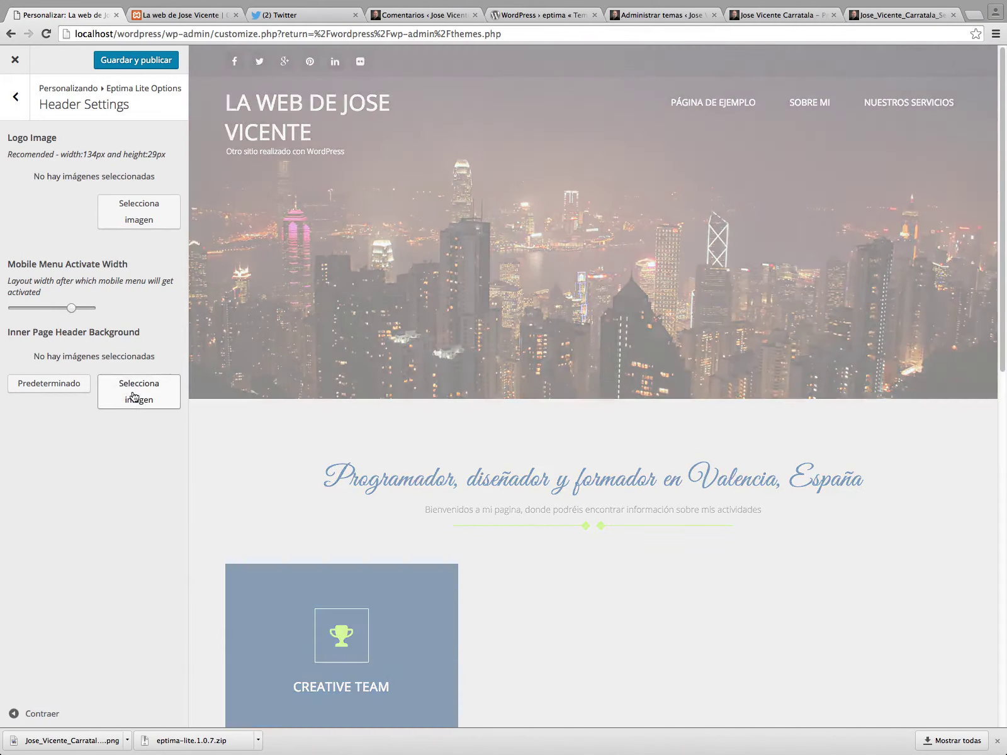
pyautogui.click(129, 391)
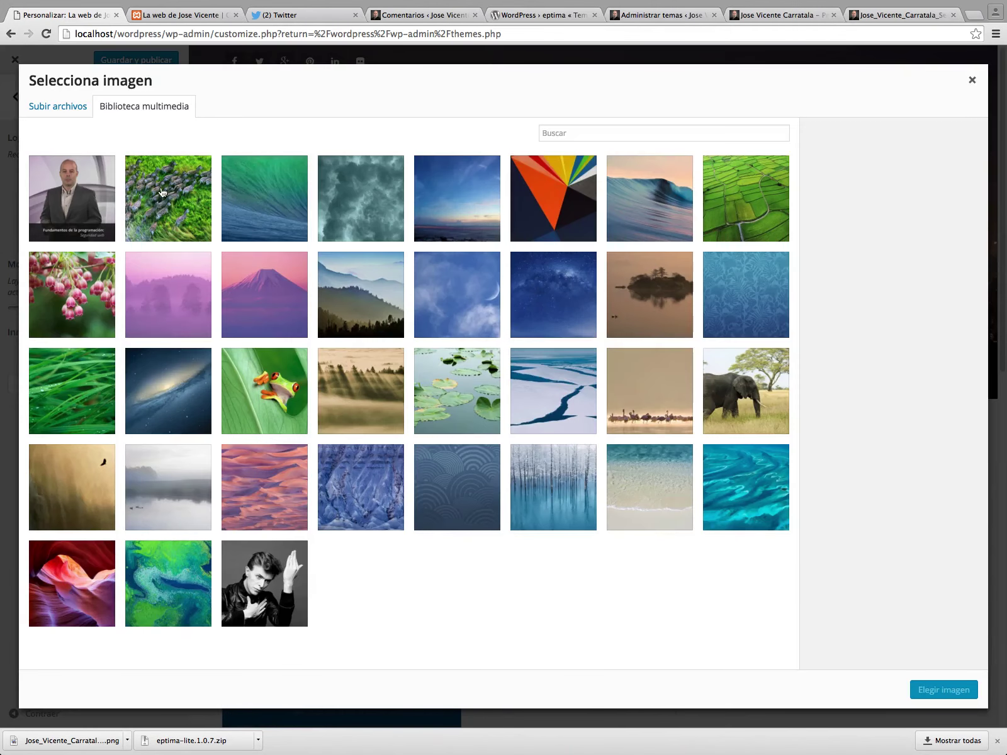
pyautogui.click(92, 190)
pyautogui.click(91, 190)
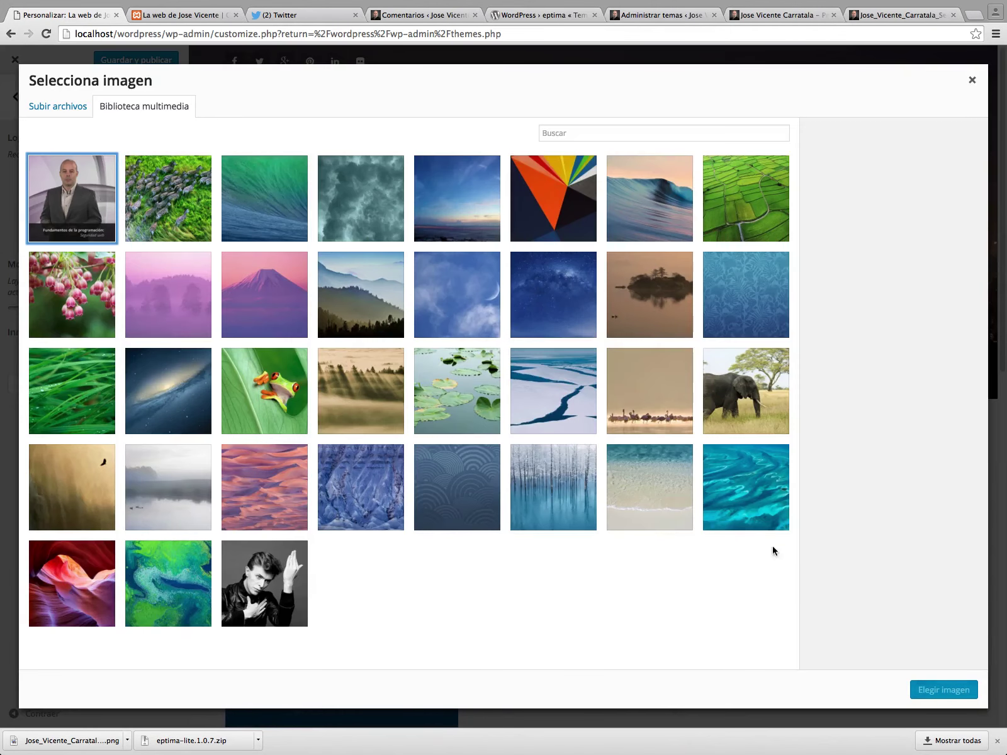
pyautogui.click(85, 180)
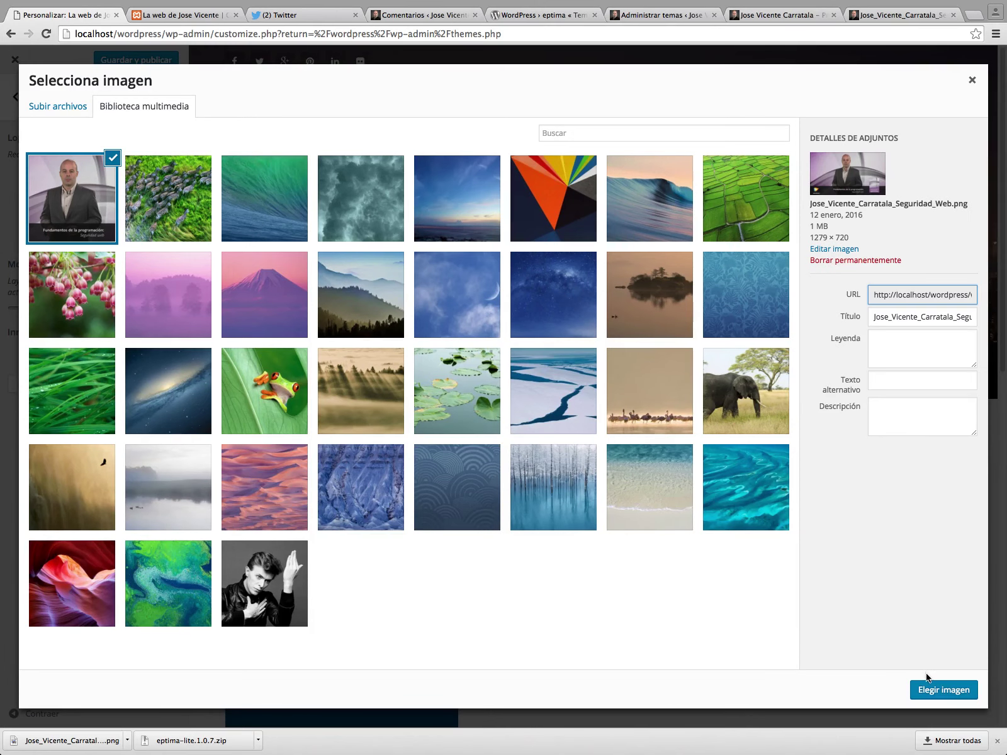
pyautogui.click(940, 690)
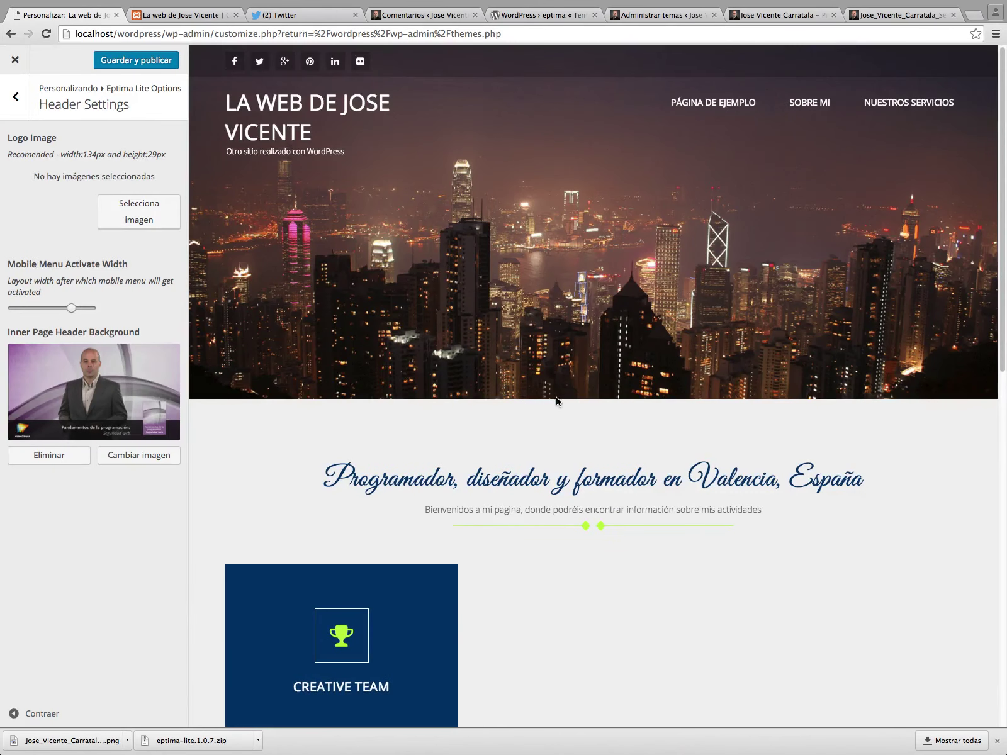
pyautogui.scroll(-15, 567, 409)
pyautogui.scroll(15, 575, 418)
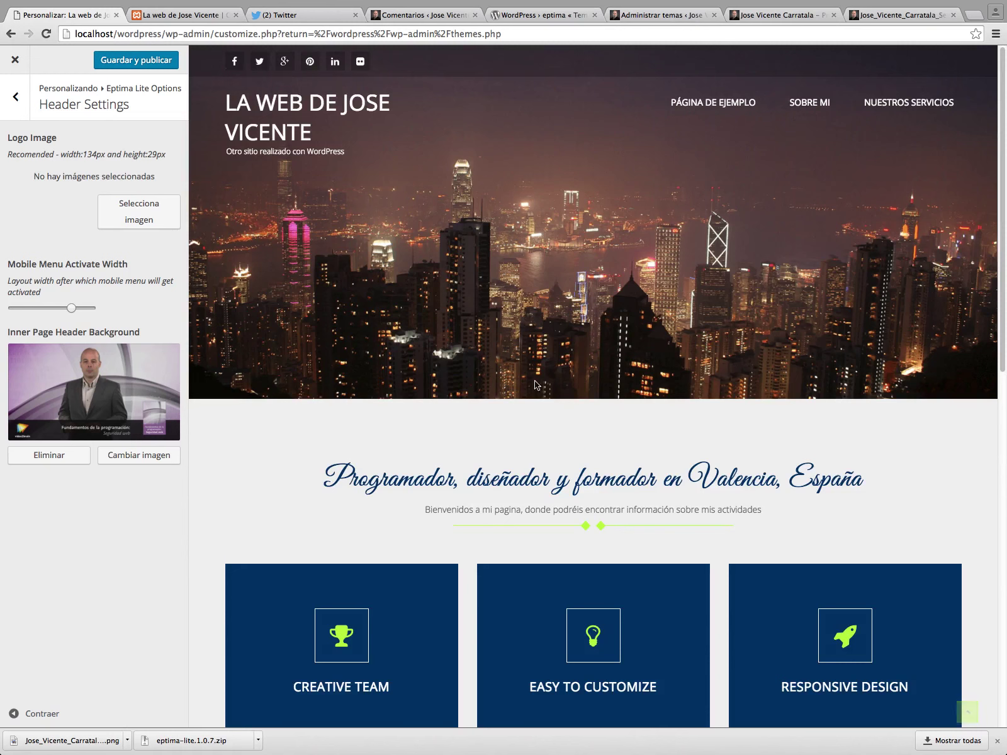
# Publish the Customizer changes with Guardar y publicar and view the Home Featured Box settings.
pyautogui.click(127, 62)
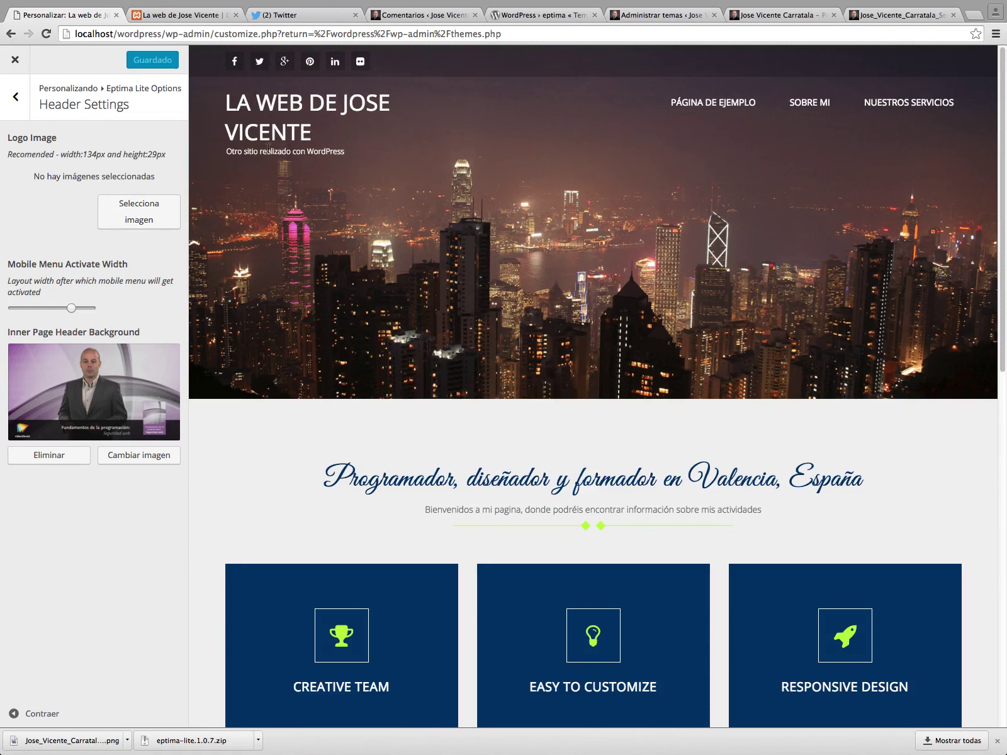
pyautogui.click(17, 102)
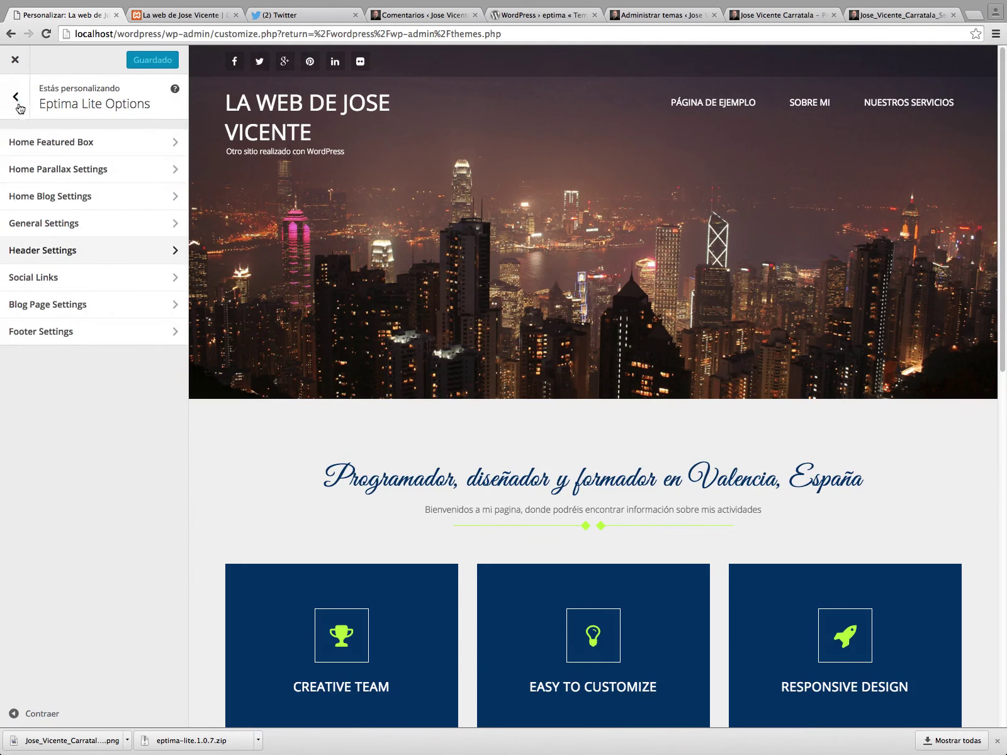
pyautogui.click(113, 142)
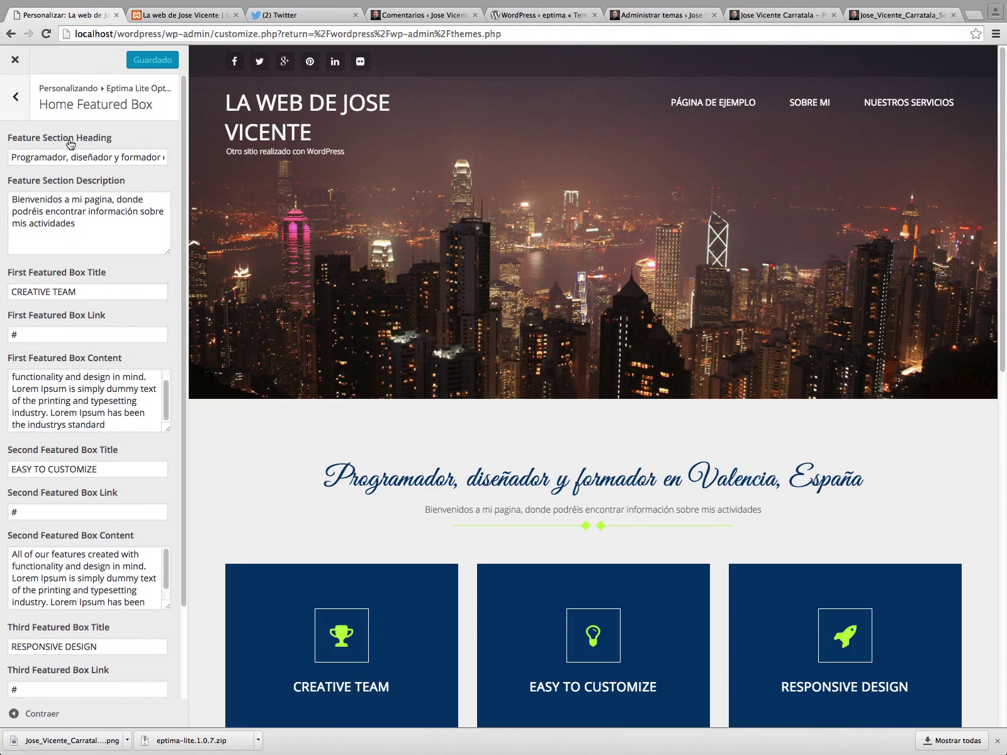
# Look over the General Settings colour options and return to the Eptima Lite Options list.
pyautogui.click(5, 97)
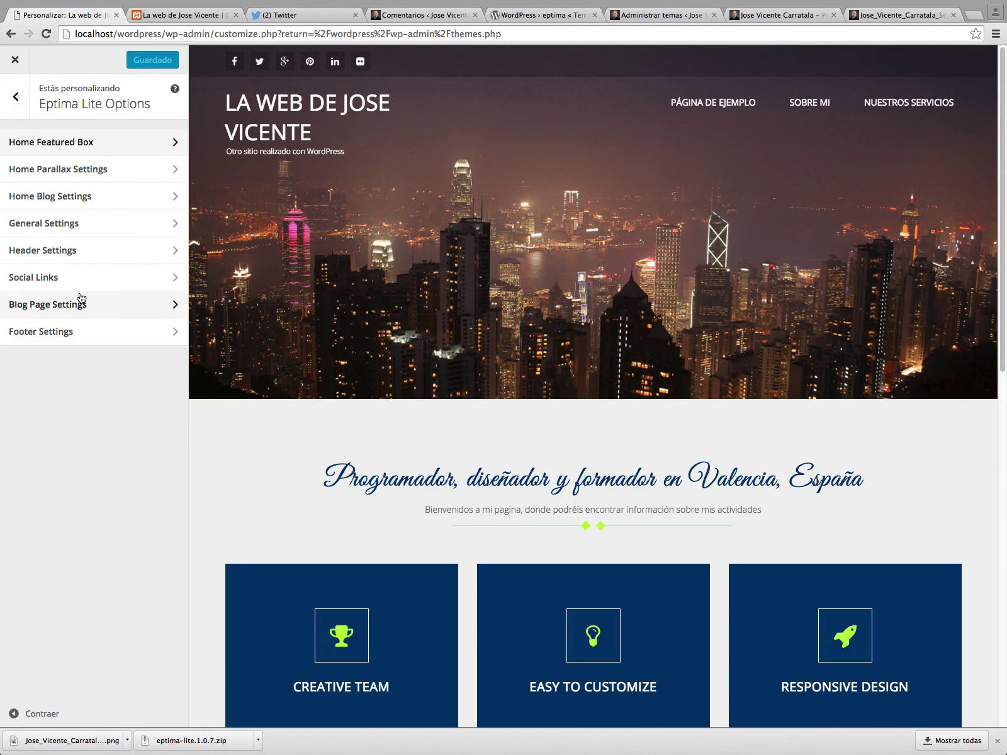
pyautogui.click(80, 225)
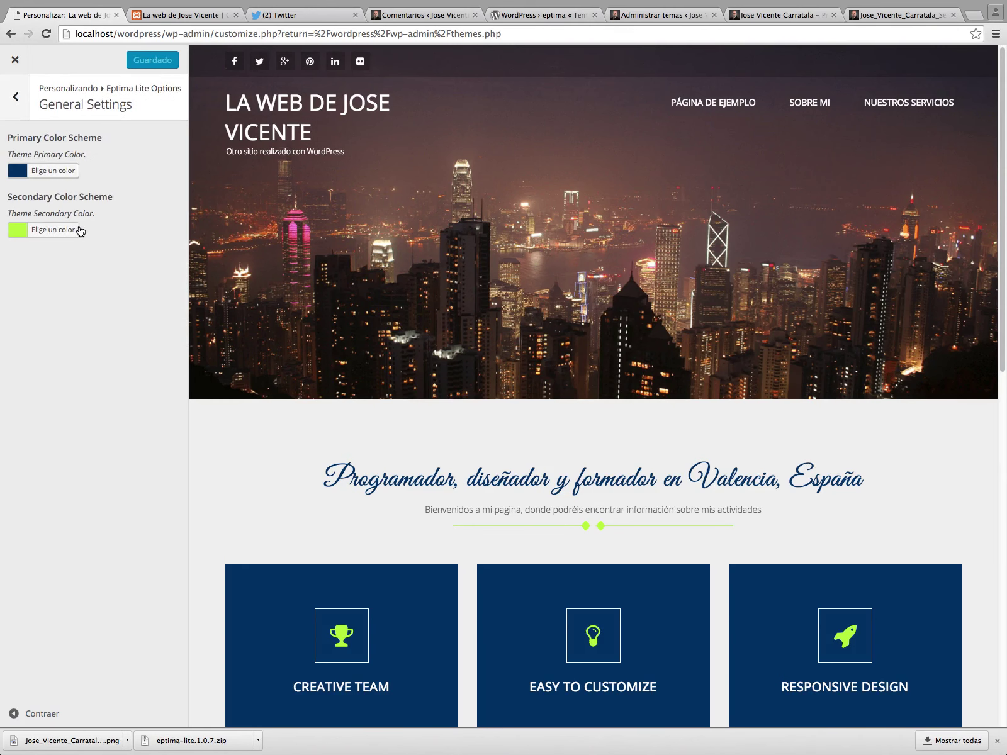
pyautogui.click(17, 100)
# Inspect the header image's markup, tracing its source to eptima-lite/images/slider-image.png, then switch to Finder.
pyautogui.rightClick(503, 258)
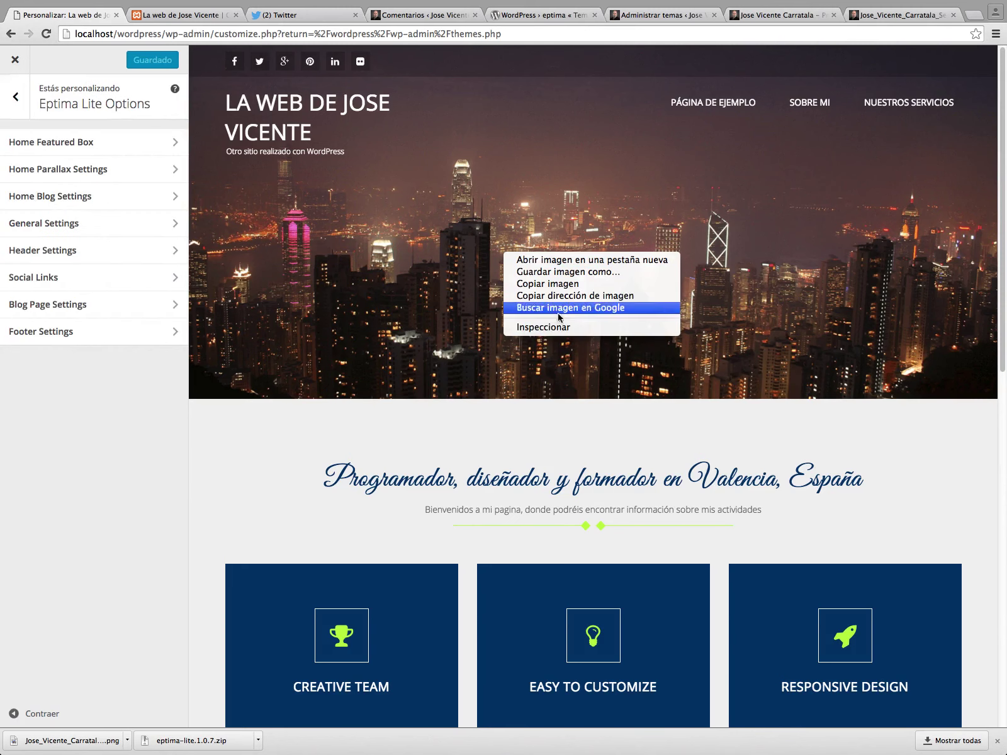
pyautogui.click(639, 350)
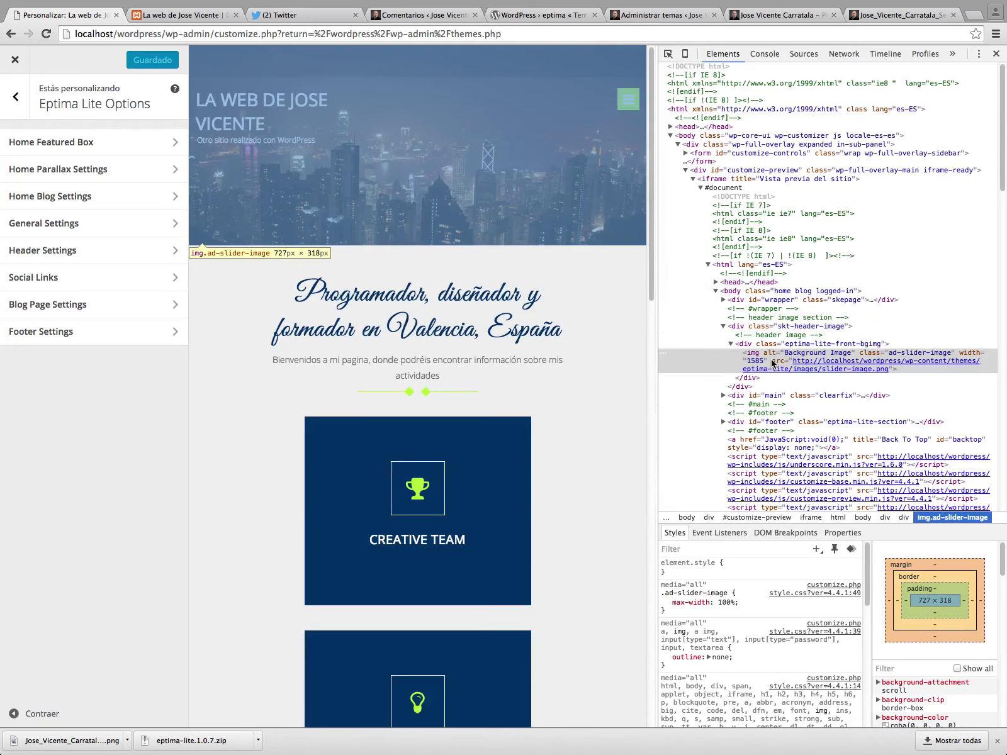
pyautogui.click(776, 362)
pyautogui.click(777, 344)
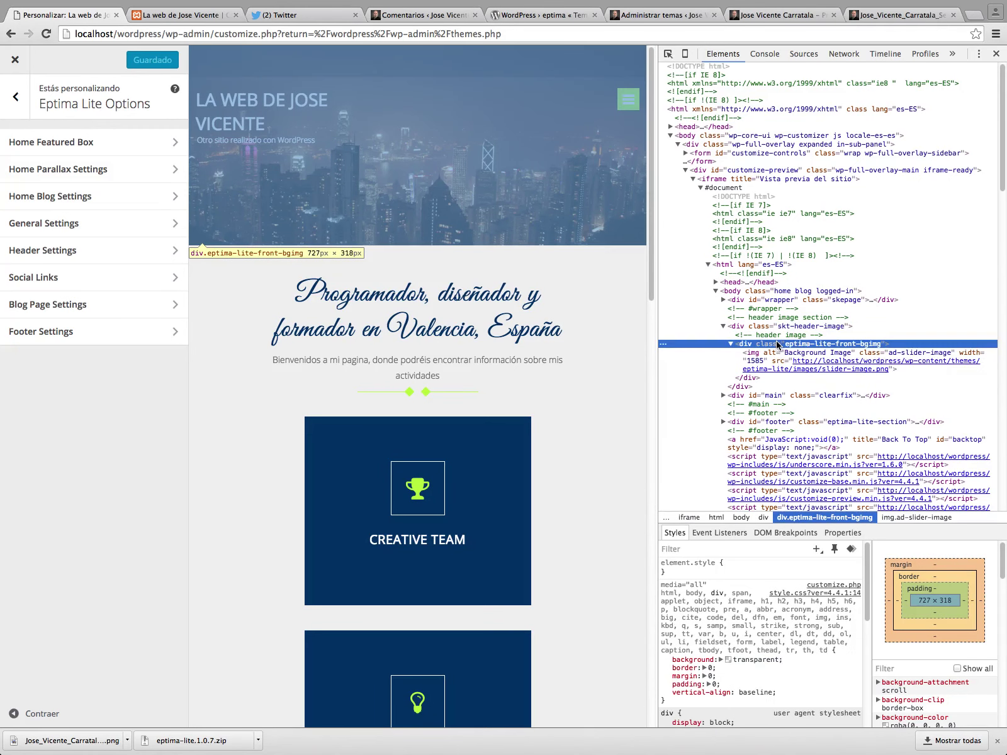
pyautogui.click(784, 326)
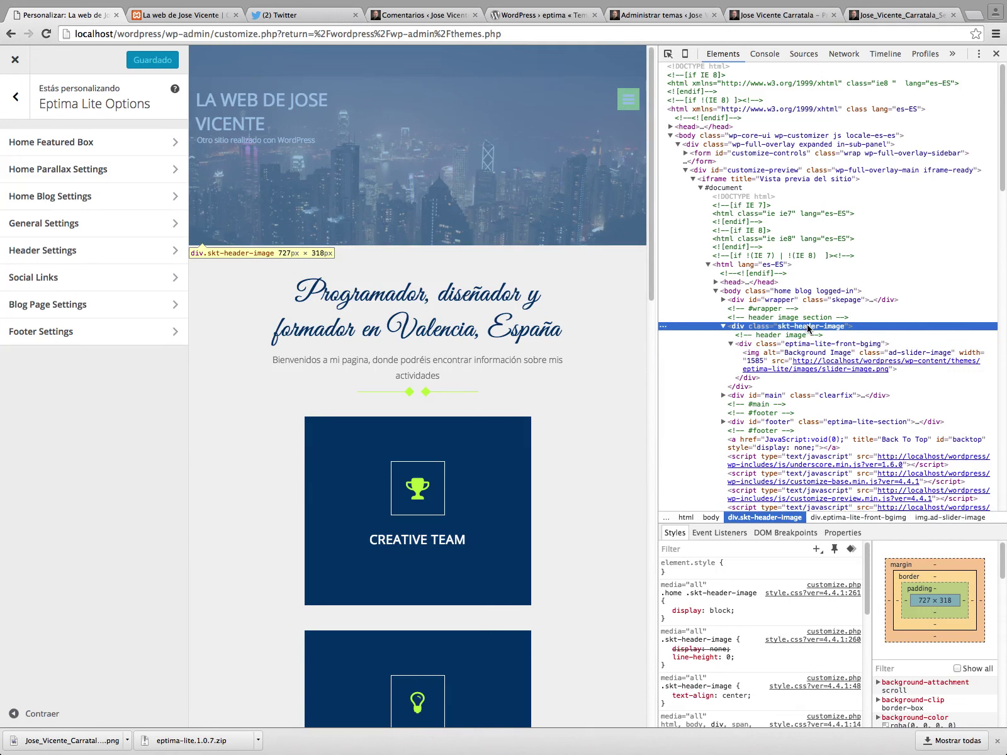
pyautogui.moveTo(829, 369)
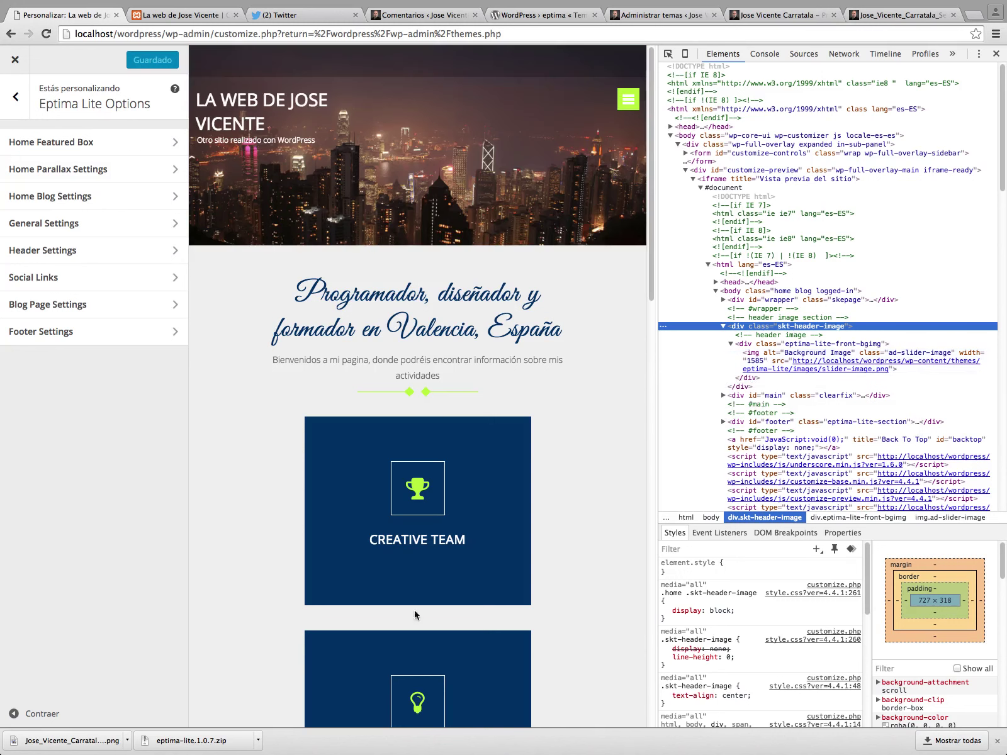
pyautogui.moveTo(391, 753)
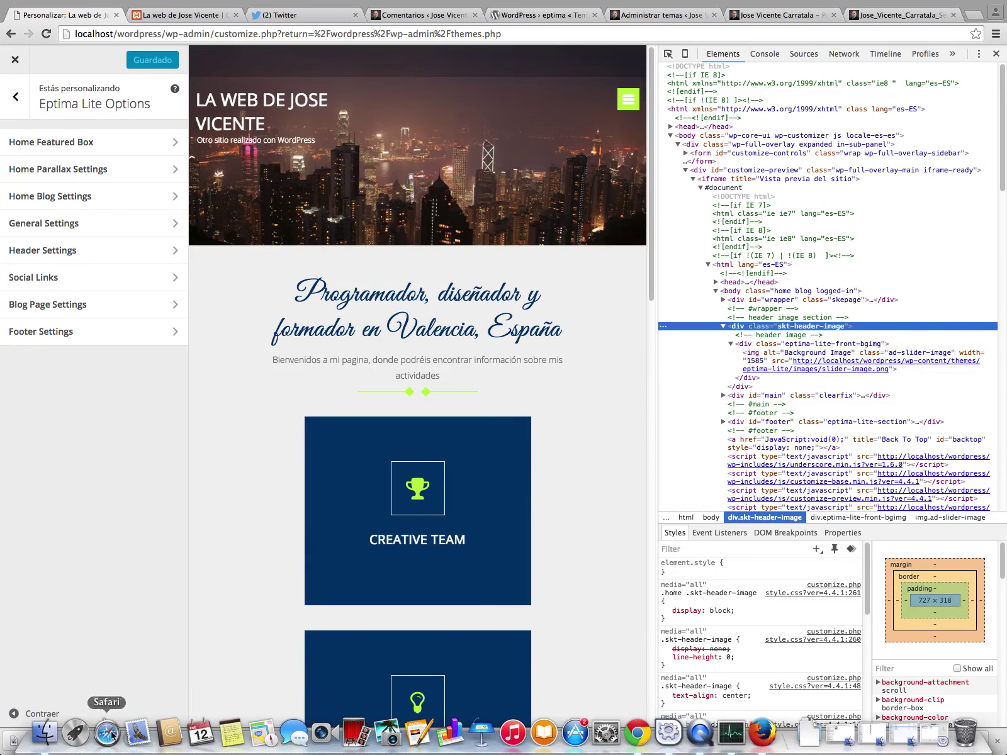
pyautogui.click(44, 733)
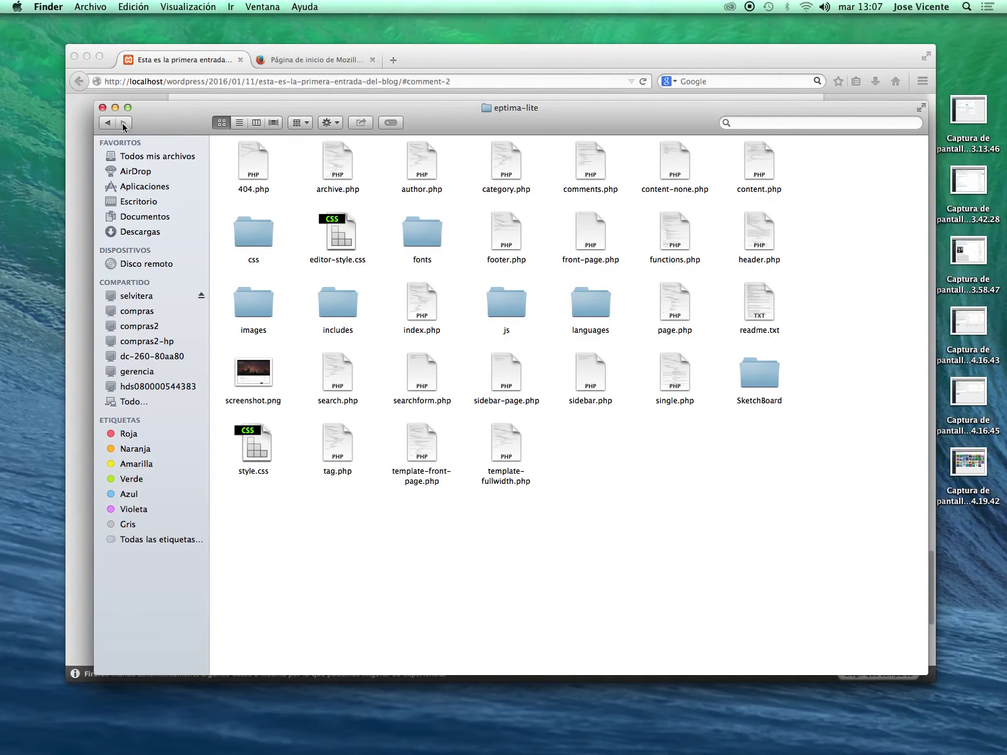
# Open the downloaded PNG from Descargas with Abrir con > Adobe Photoshop CC 2014.
pyautogui.click(132, 201)
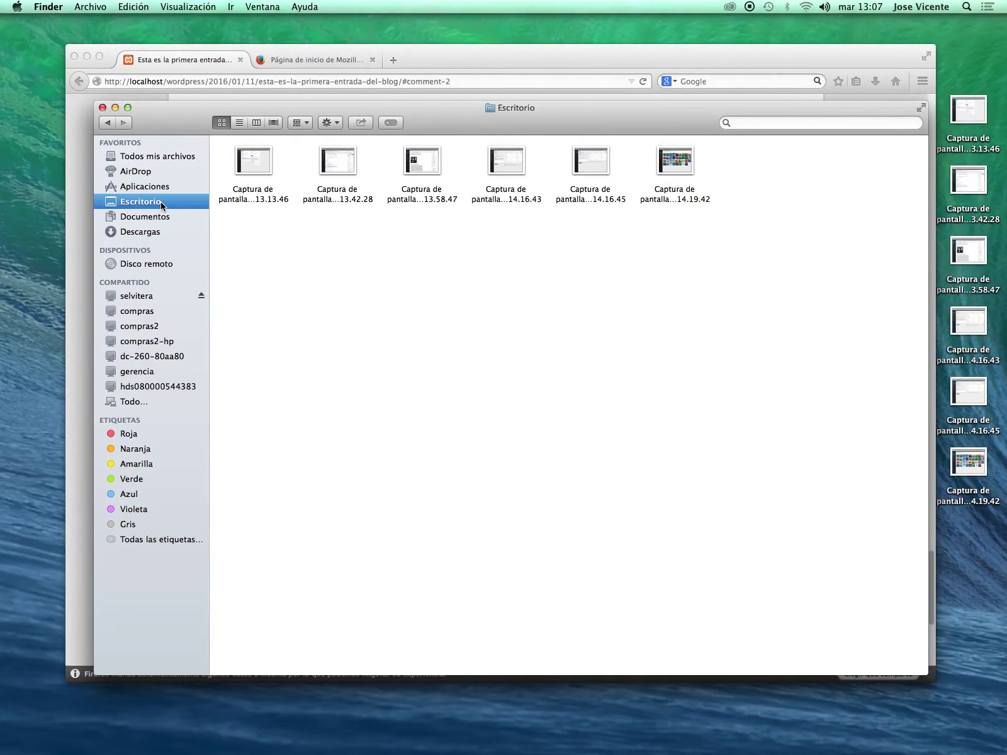
pyautogui.click(131, 231)
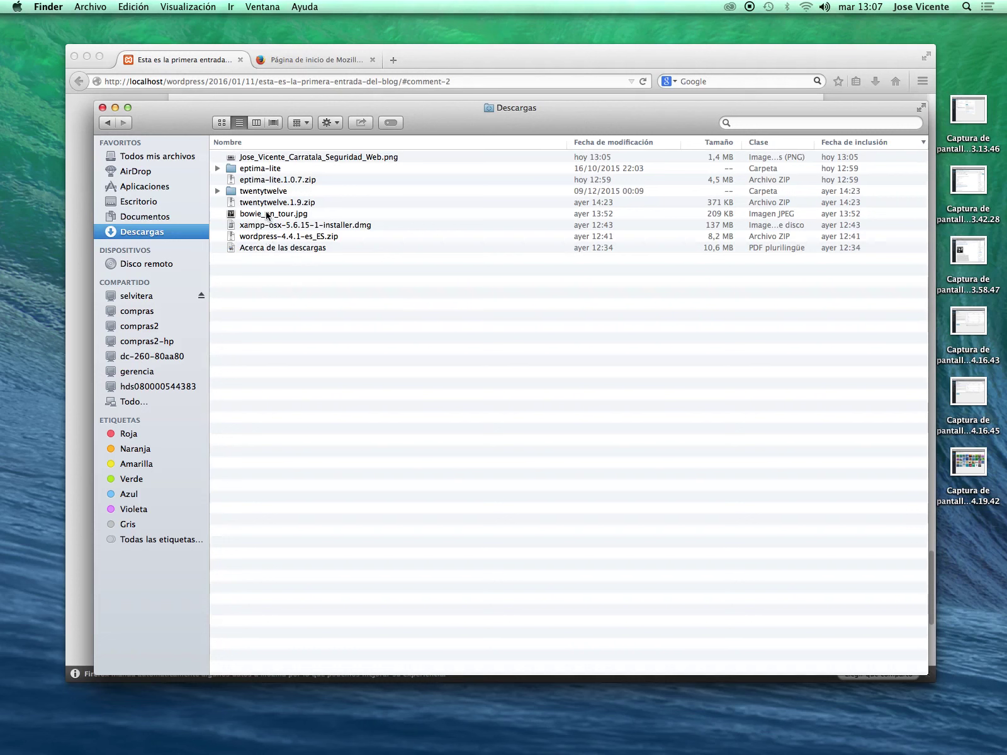
pyautogui.click(265, 162)
pyautogui.click(273, 157)
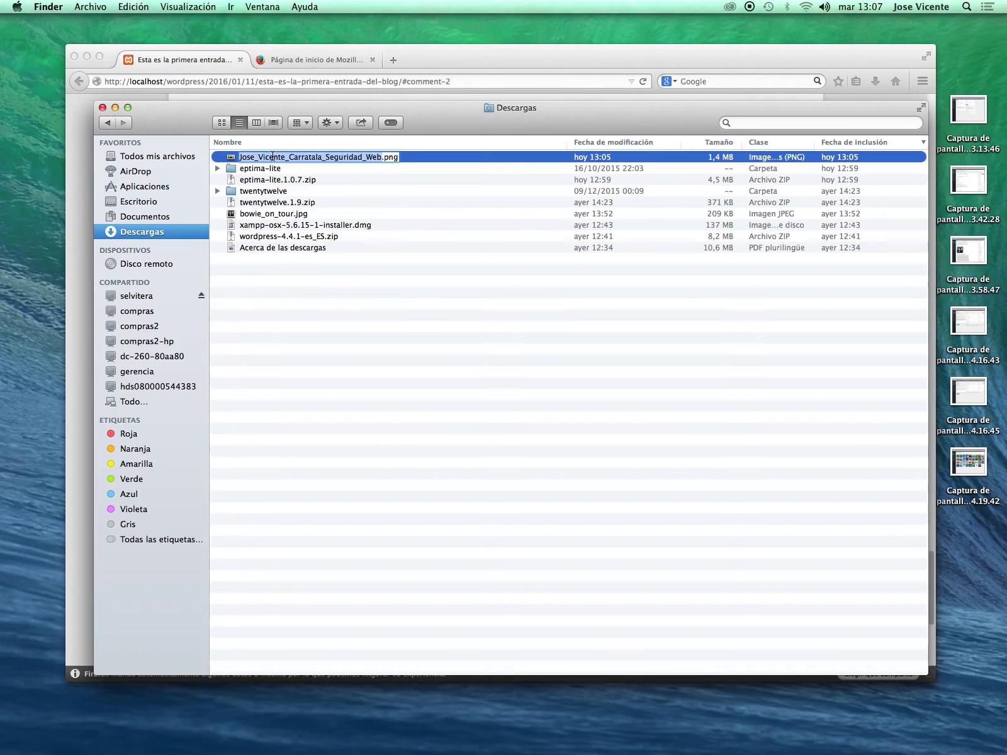
pyautogui.click(301, 195)
pyautogui.click(306, 157)
pyautogui.rightClick(308, 160)
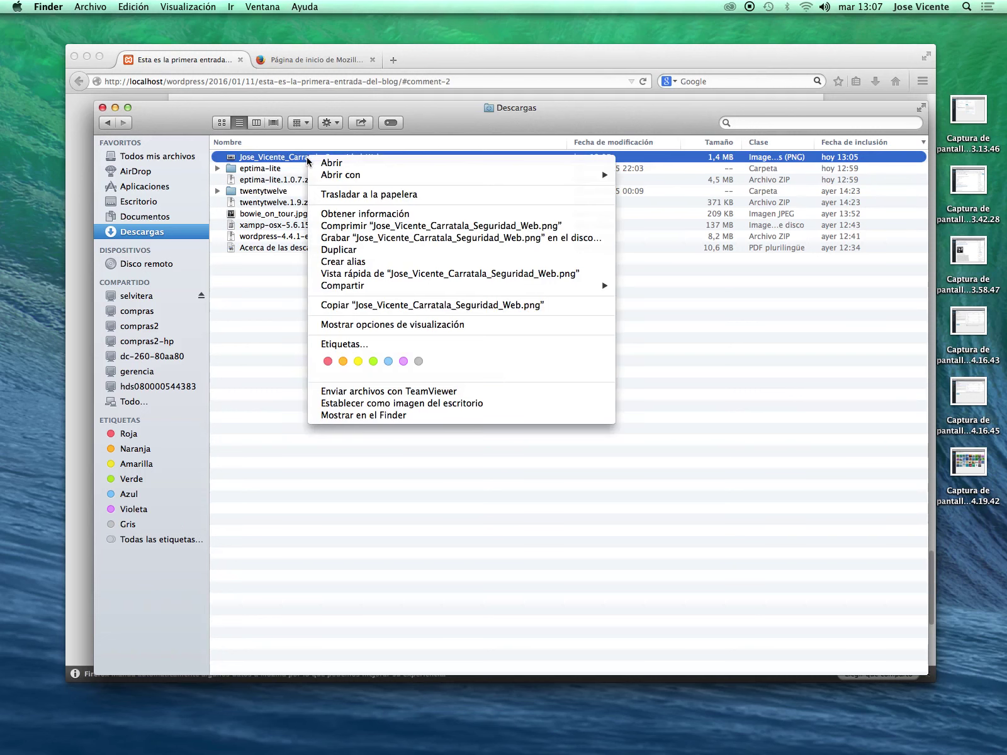
pyautogui.moveTo(385, 176)
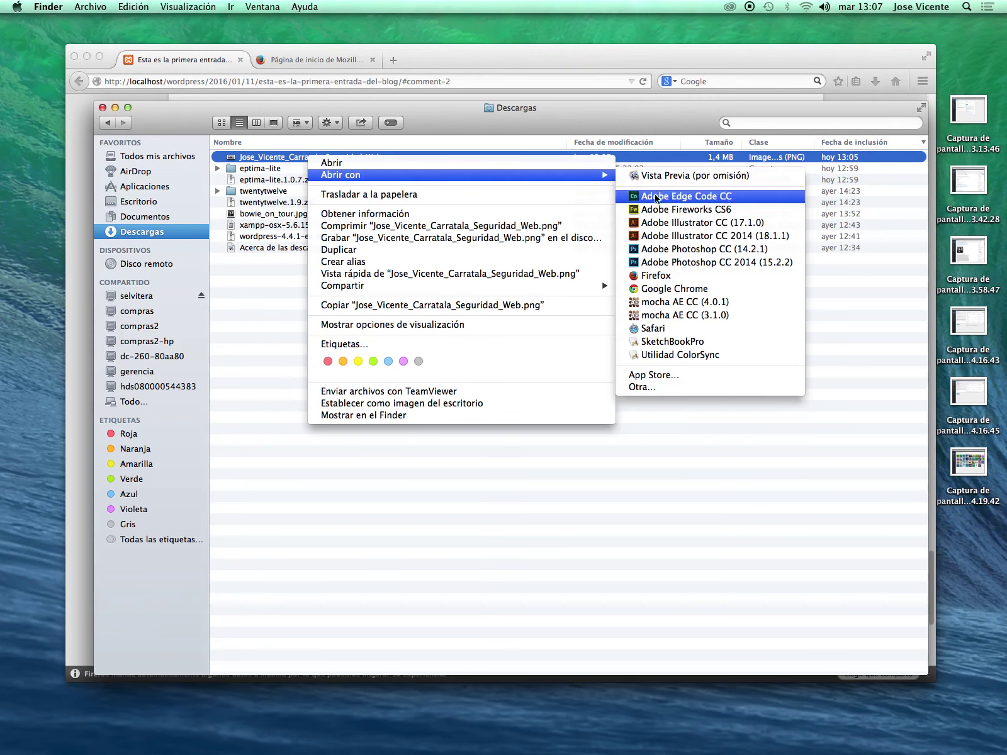
pyautogui.click(652, 264)
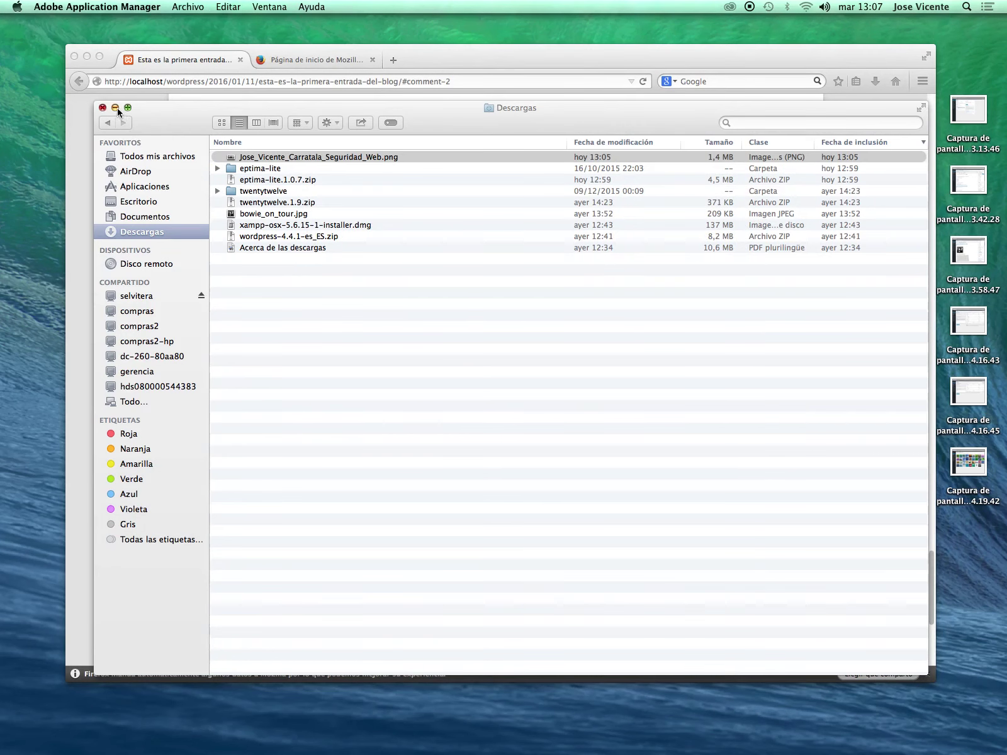
# Minimize Finder, skip the Creative Cloud sign-in with Continuar, and search Spotlight for 'photo'.
pyautogui.click(115, 107)
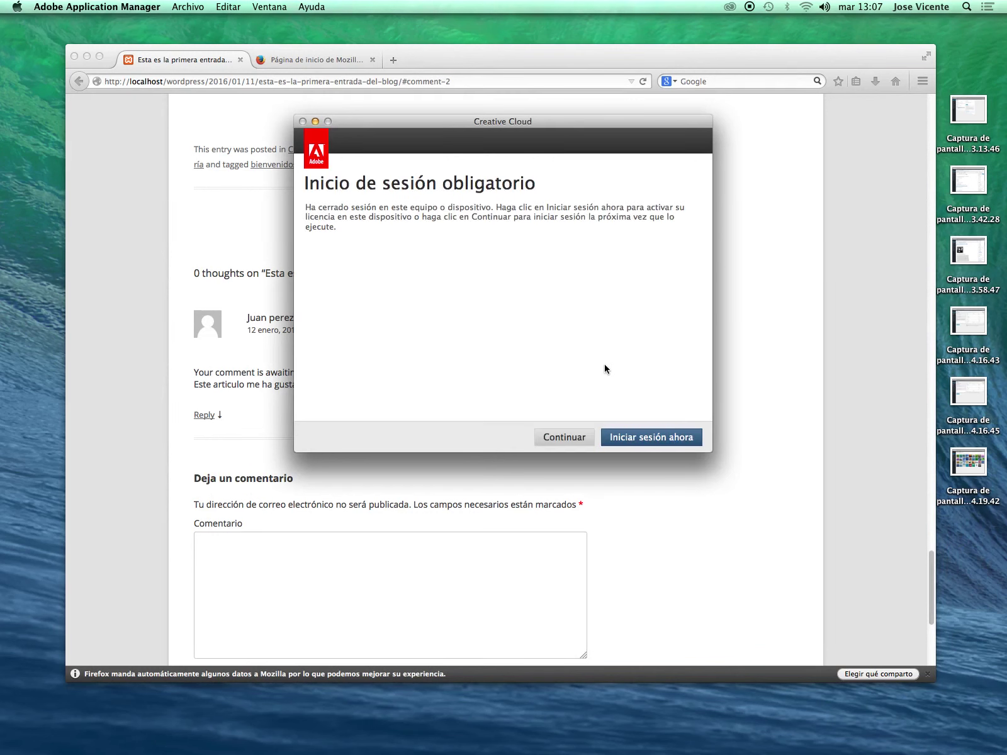
pyautogui.click(564, 437)
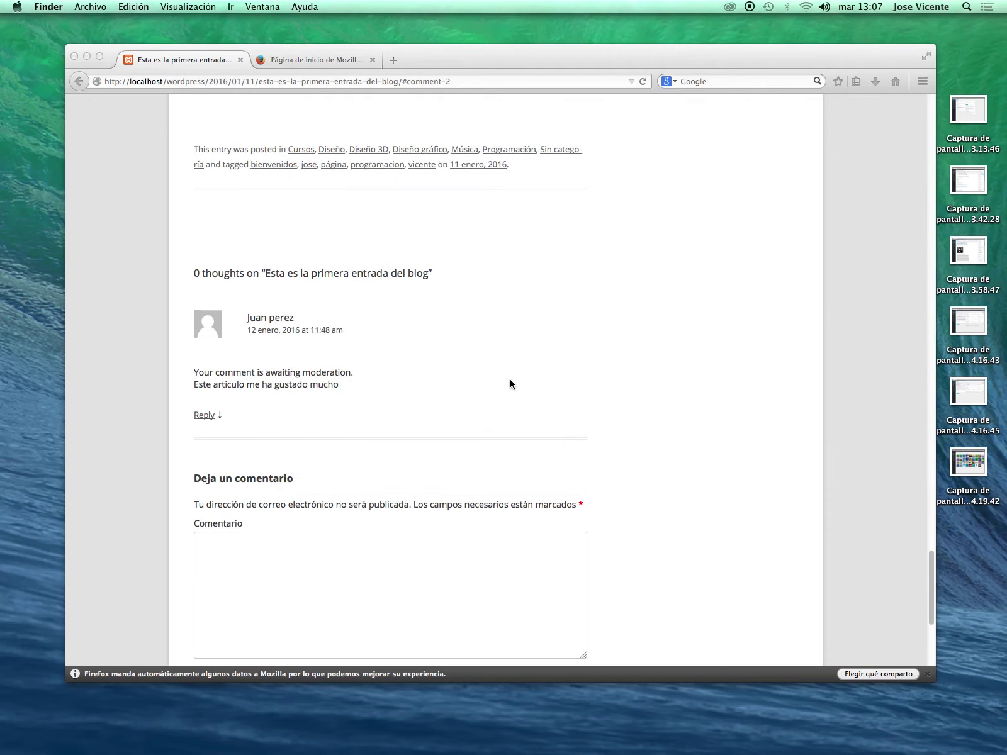
pyautogui.moveTo(464, 70); pyautogui.dragTo(468, 119)
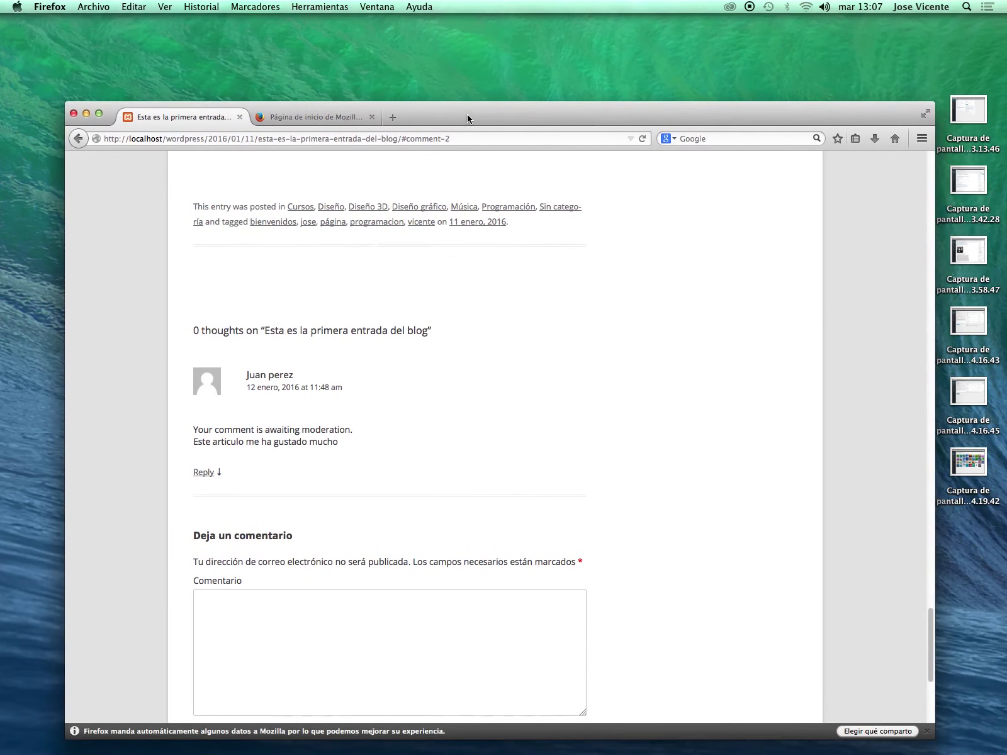
pyautogui.press('super+space')
pyautogui.write('photo')
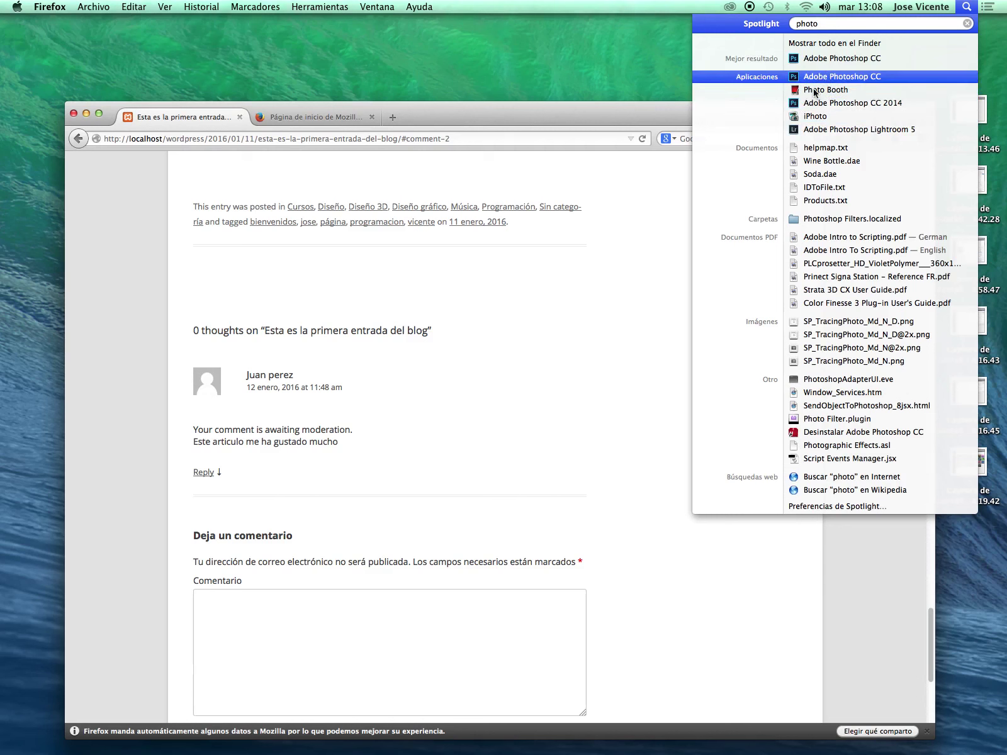
# Launch Adobe Photoshop CC 2014 from the Spotlight results for 'photo'.
pyautogui.click(656, 497)
pyautogui.moveTo(715, 743)
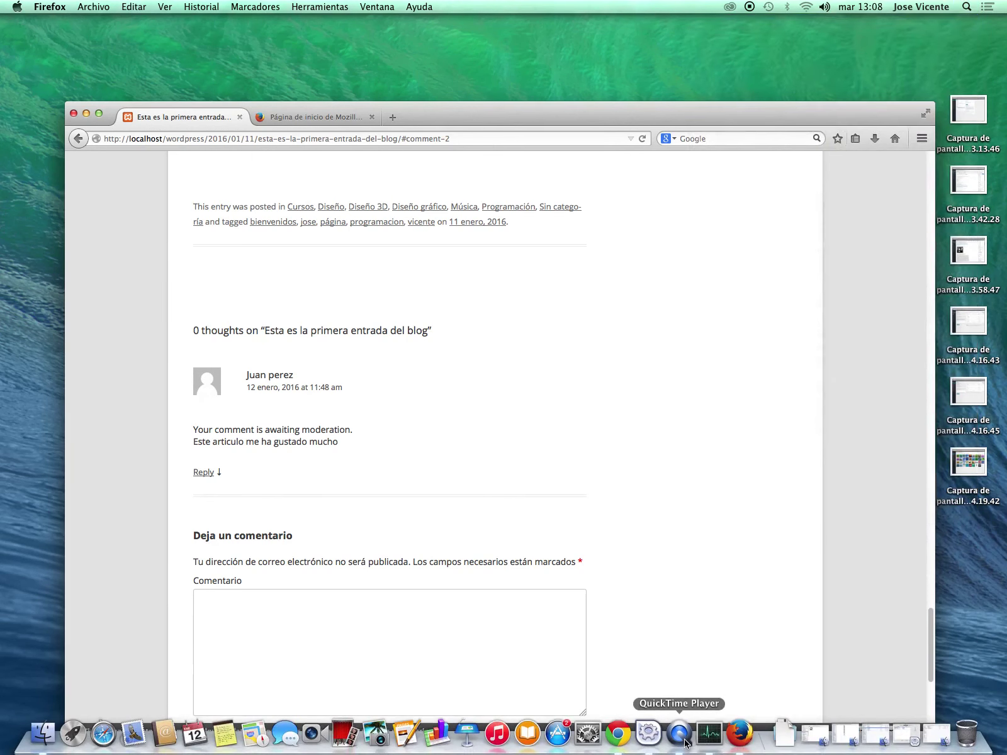
pyautogui.click(968, 7)
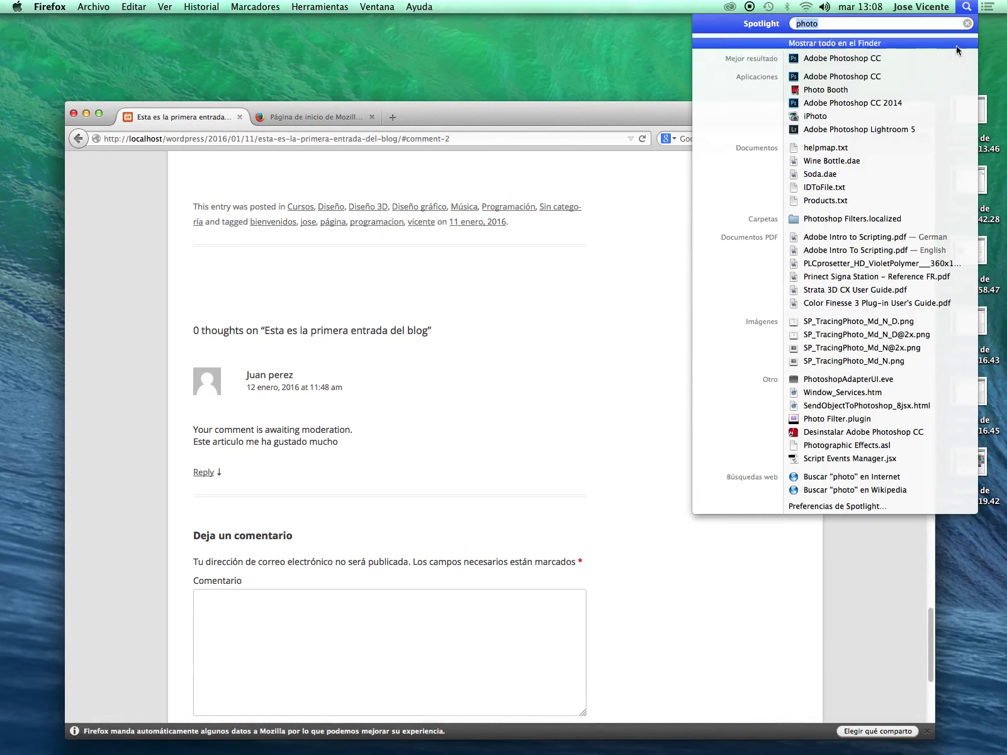
pyautogui.click(866, 103)
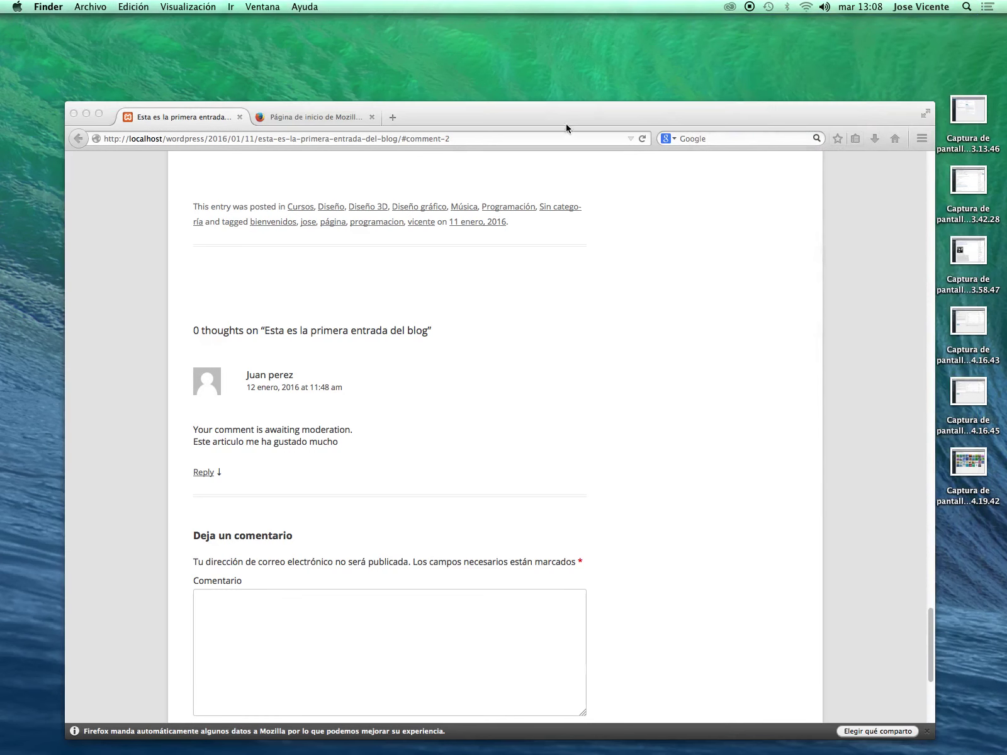
# Quit Photoshop at its sign-in prompt, confirming with Sí, and return to Google Chrome.
pyautogui.moveTo(567, 126); pyautogui.dragTo(571, 116)
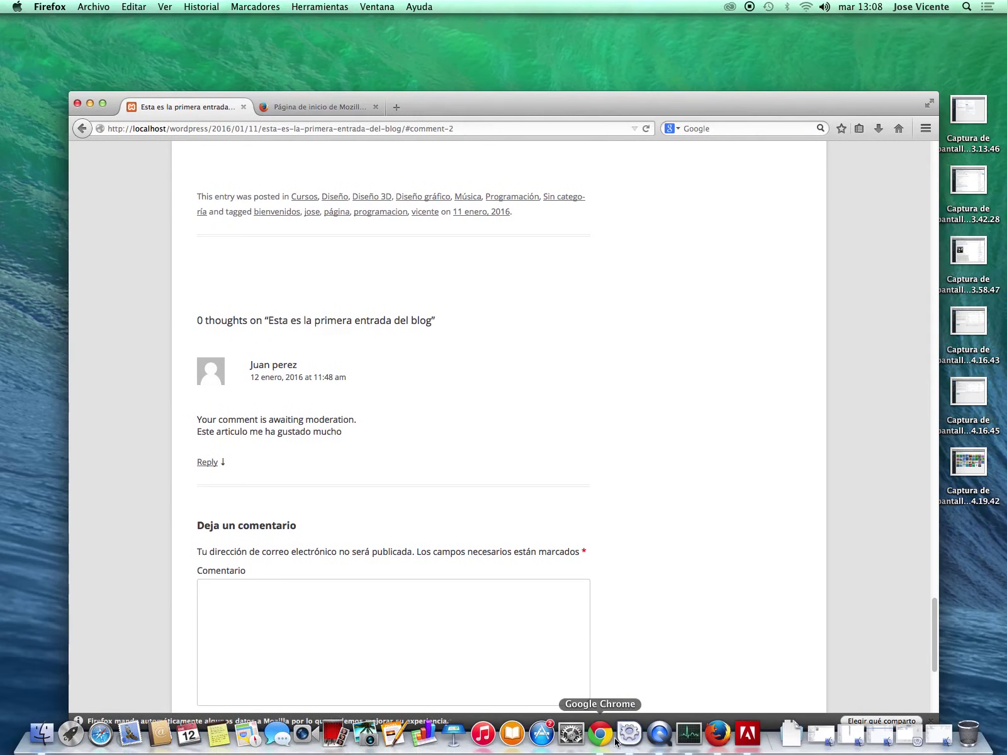
pyautogui.click(612, 741)
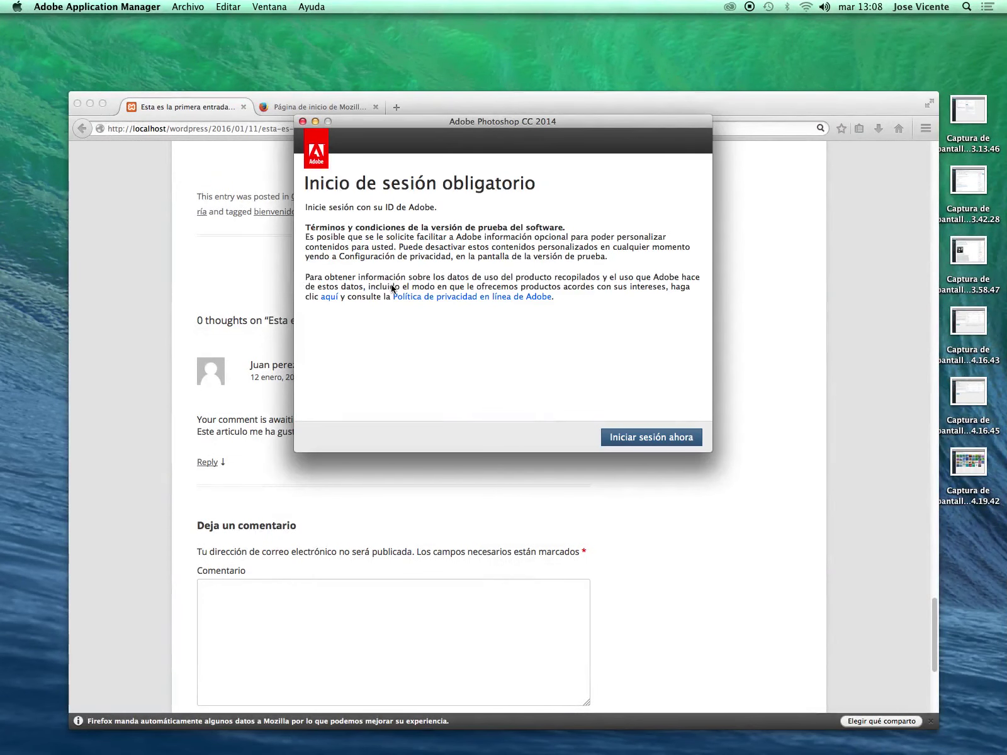
pyautogui.press('super+q')
pyautogui.click(579, 334)
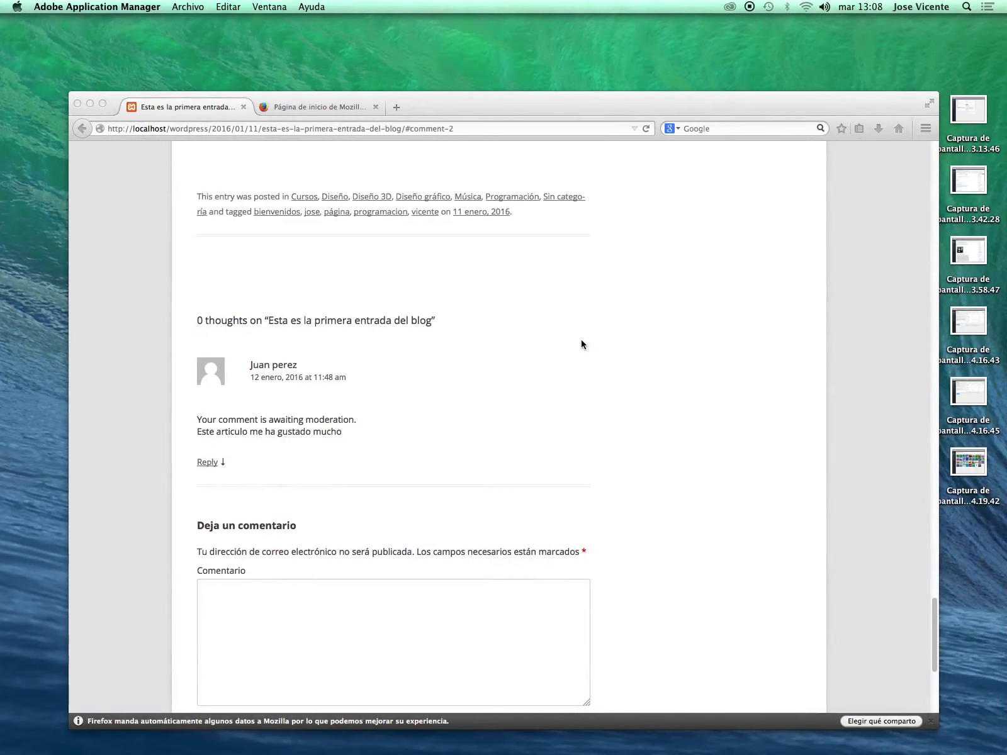
pyautogui.press('super+Tab')
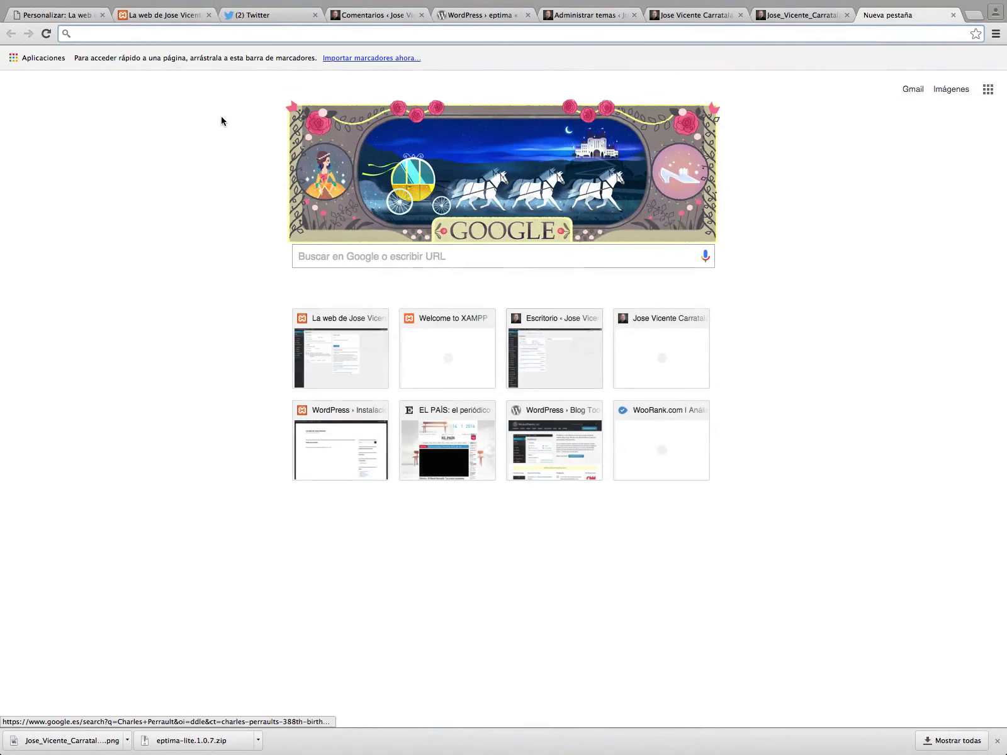
# Go to gimp.org and start downloading GIMP 2.8.16 for Mac OS X.
pyautogui.write('gimp.org')
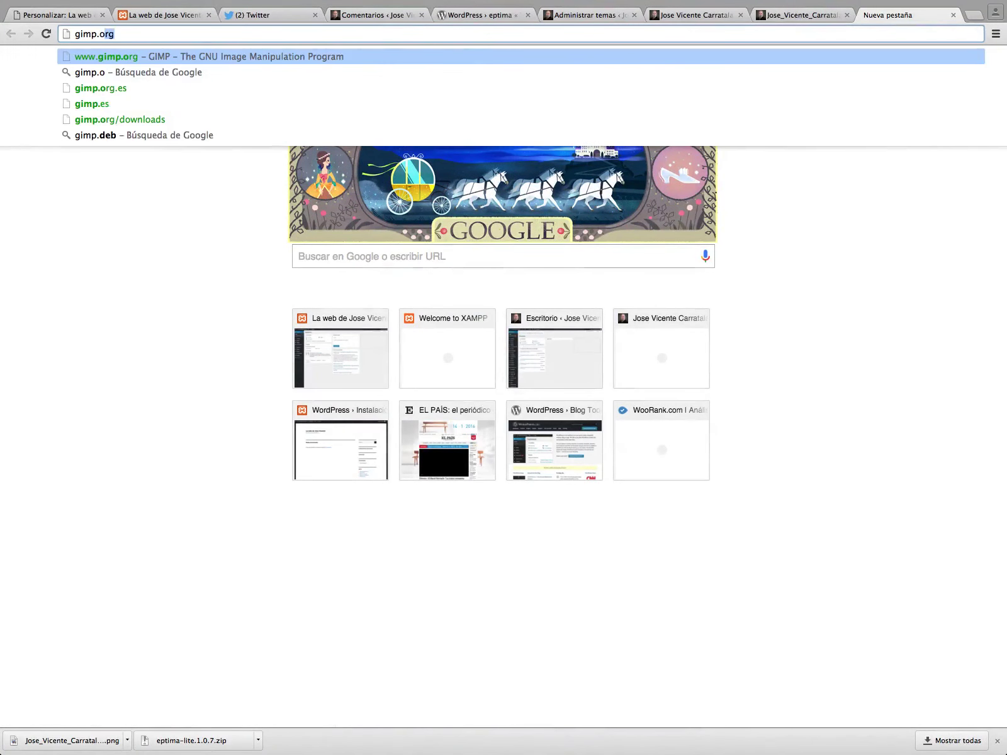
pyautogui.press('Return')
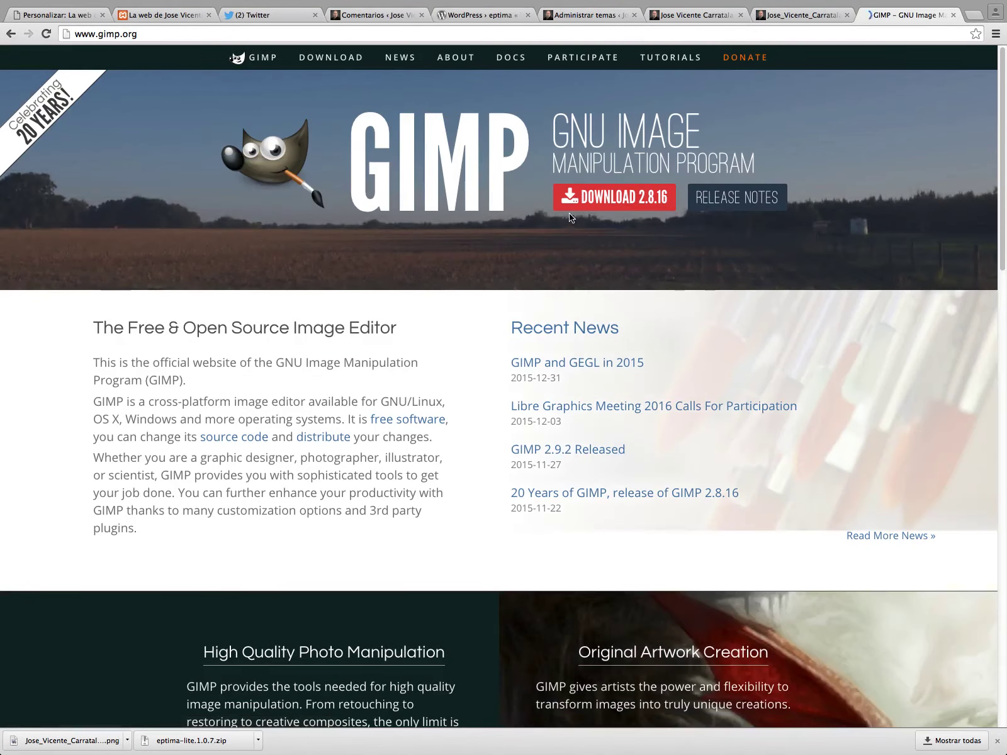
pyautogui.click(532, 243)
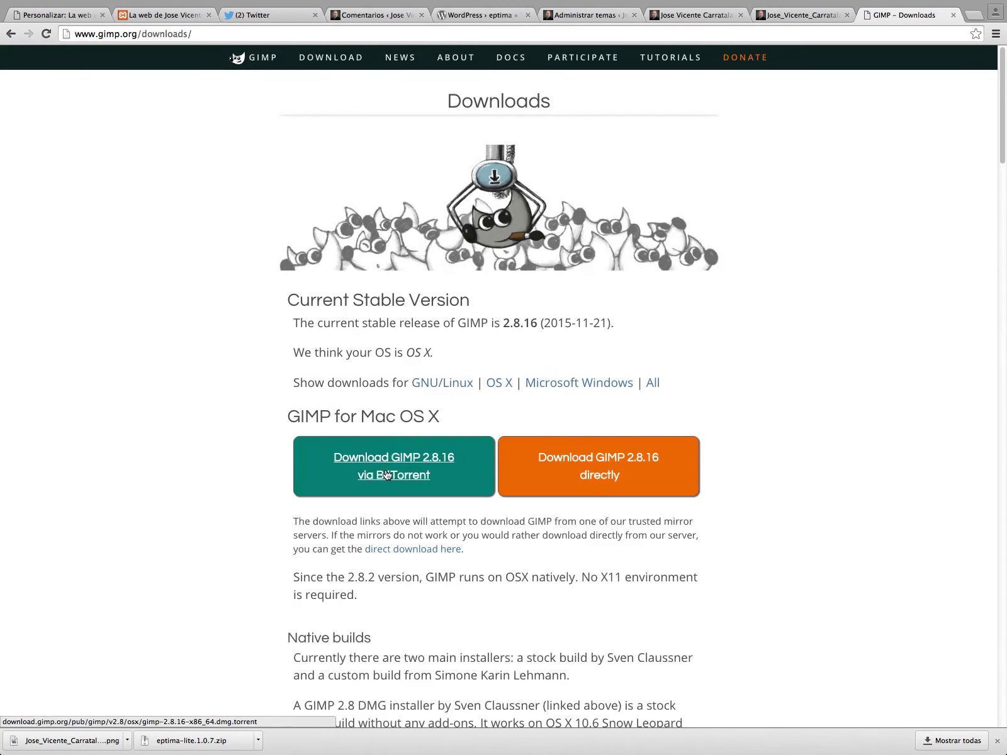
pyautogui.click(606, 513)
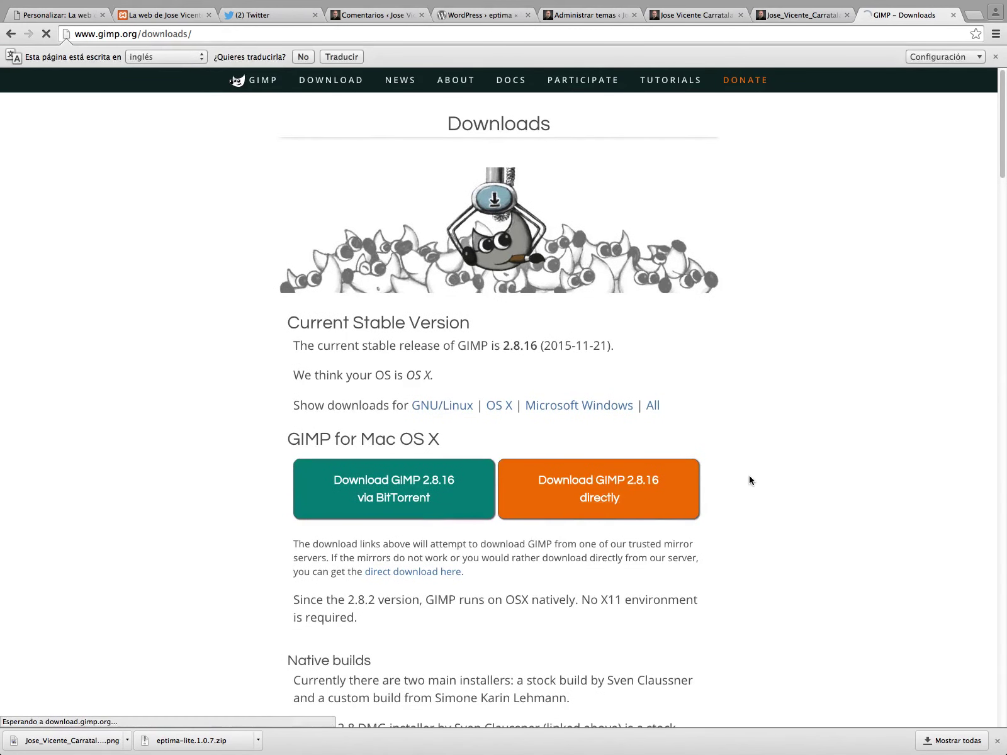